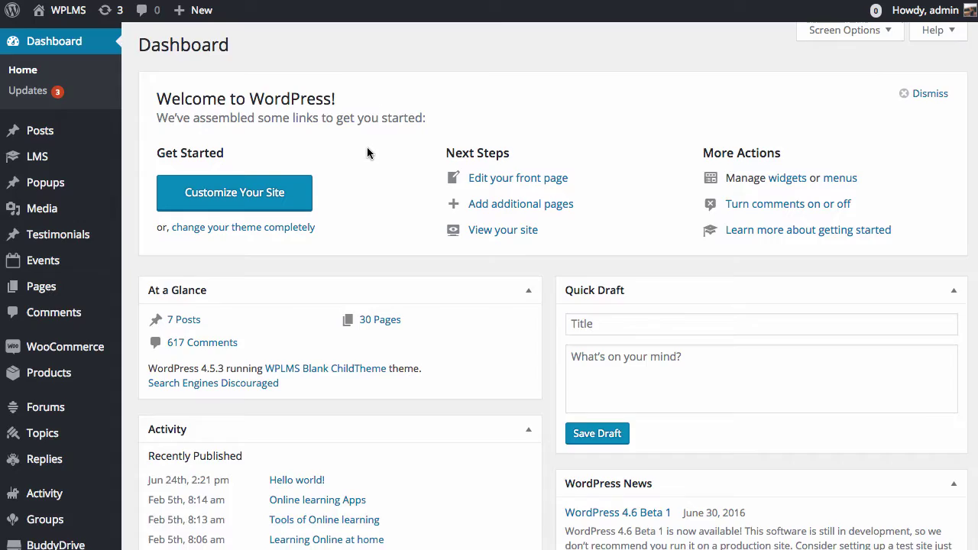
Step: Go from the dashboard to Appearance > Menus to edit the main navigation menu
scroll(367, 149, "down", 4)
mouse_move(90, 457)
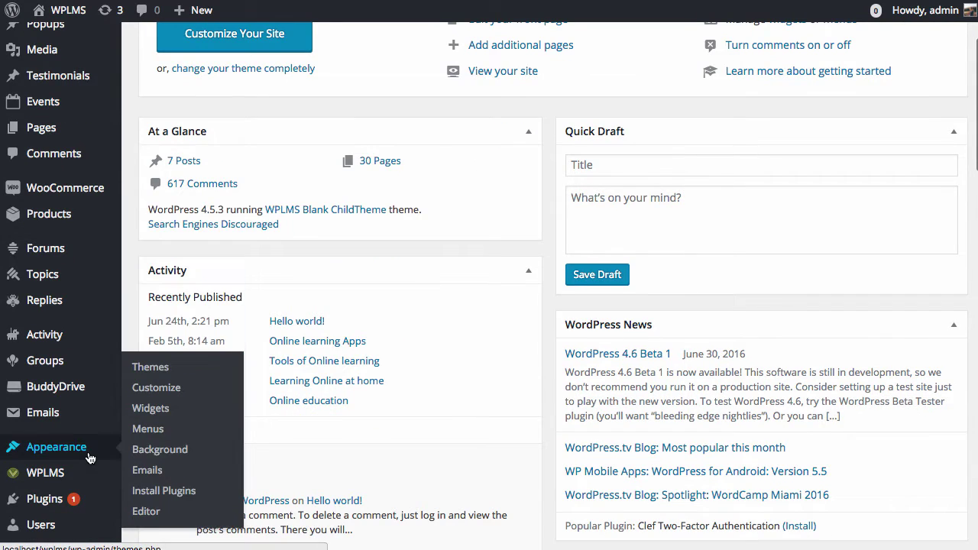
left_click(153, 426)
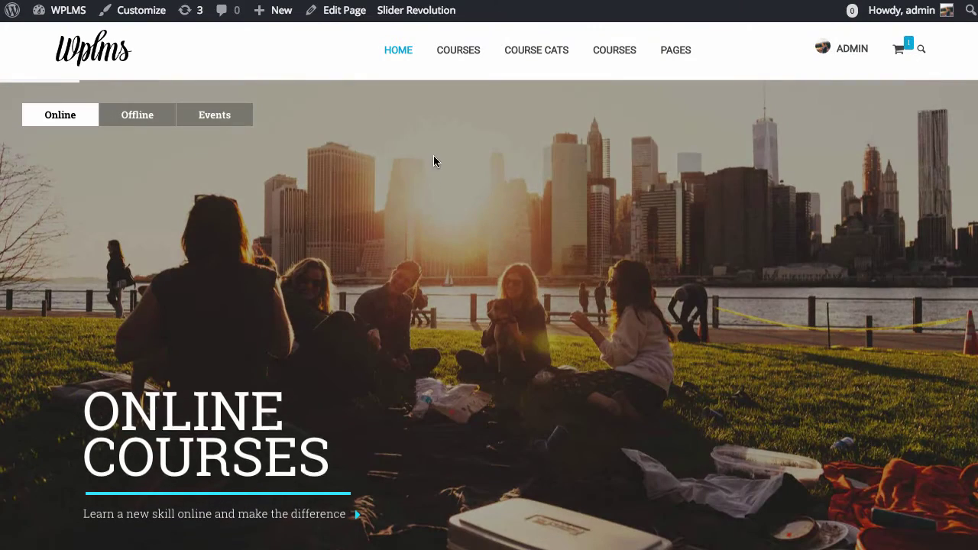
mouse_move(455, 61)
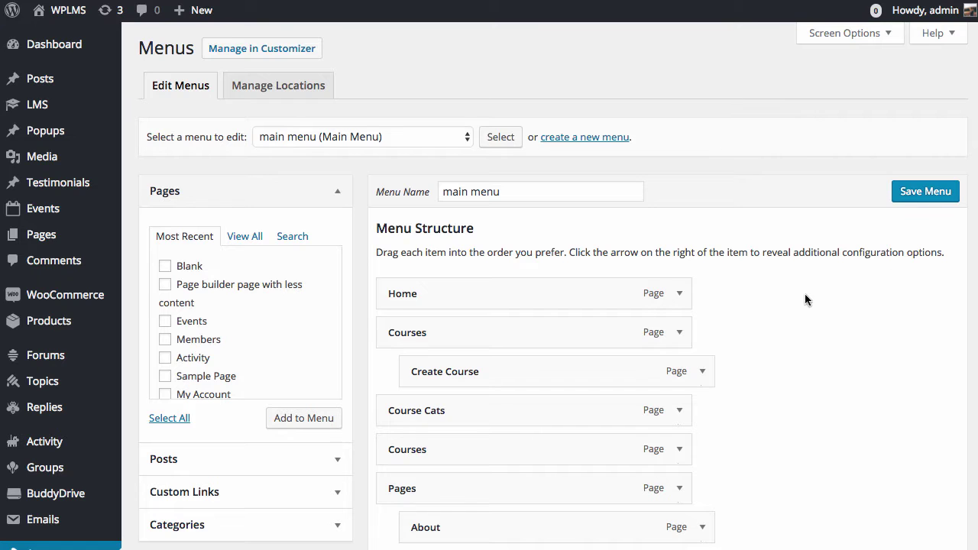
scroll(772, 220, "down", 2)
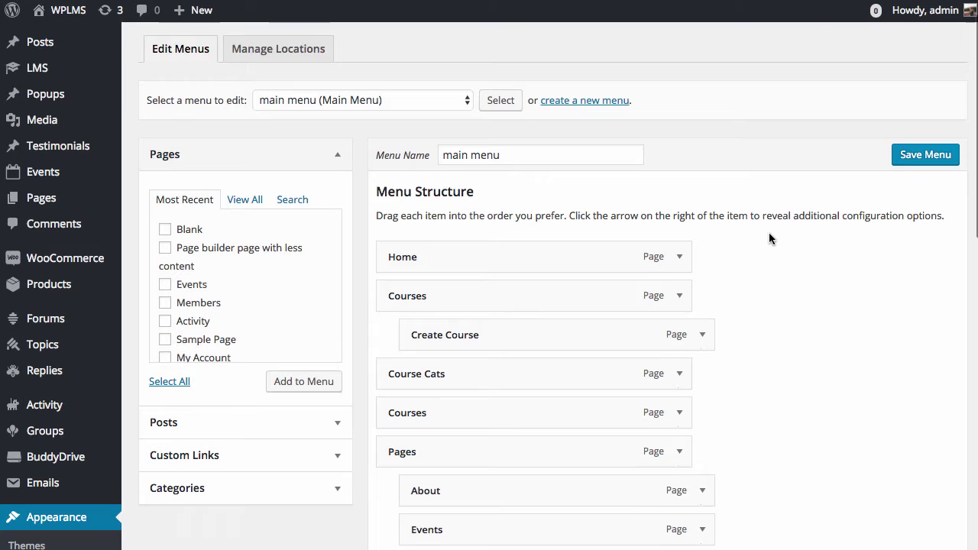
left_click(703, 301)
scroll(773, 213, "down", 2)
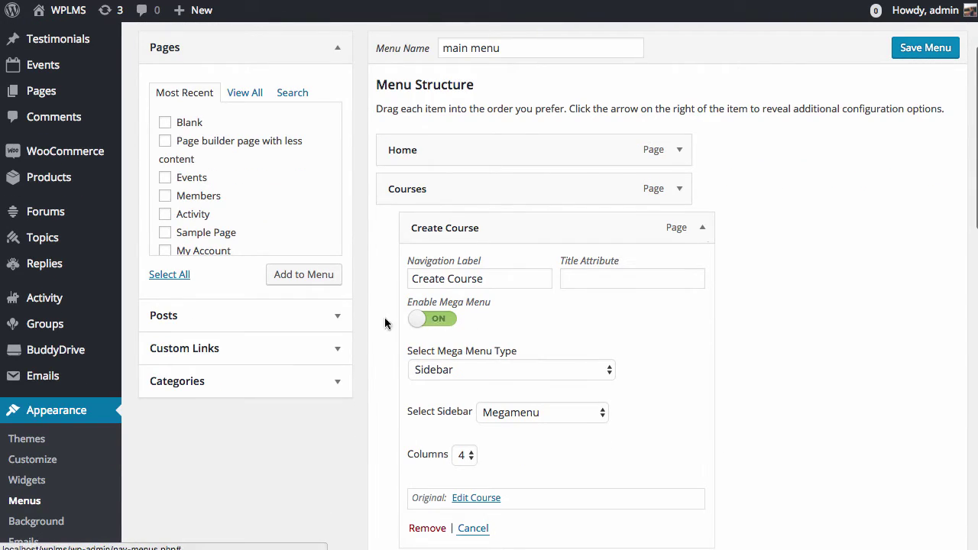
scroll(840, 216, "down", 3)
scroll(814, 218, "down", 5)
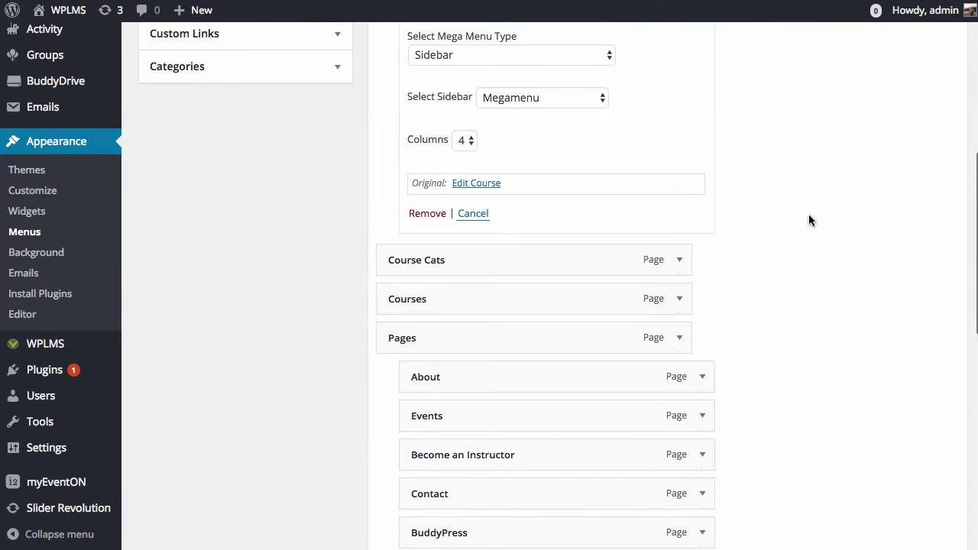
scroll(534, 245, "up", 6)
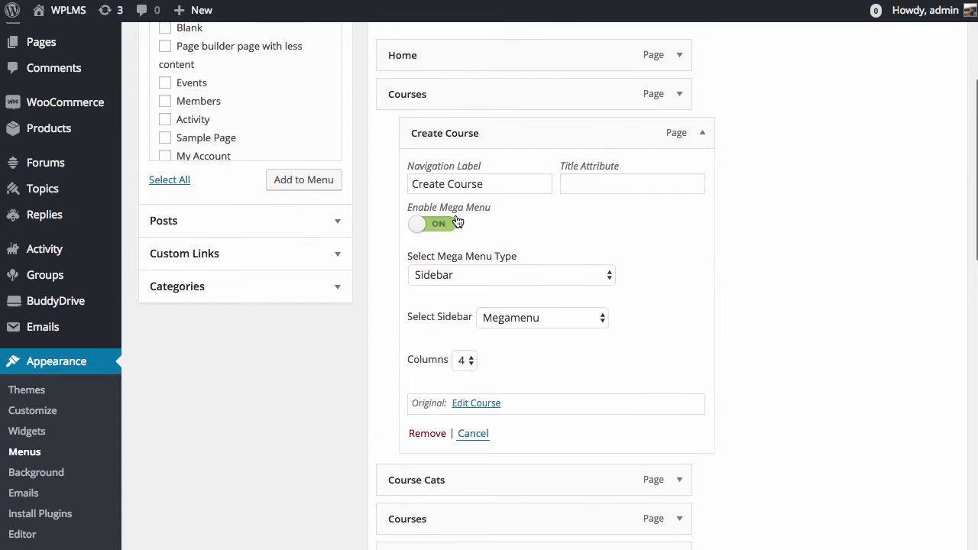
scroll(773, 297, "down", 5)
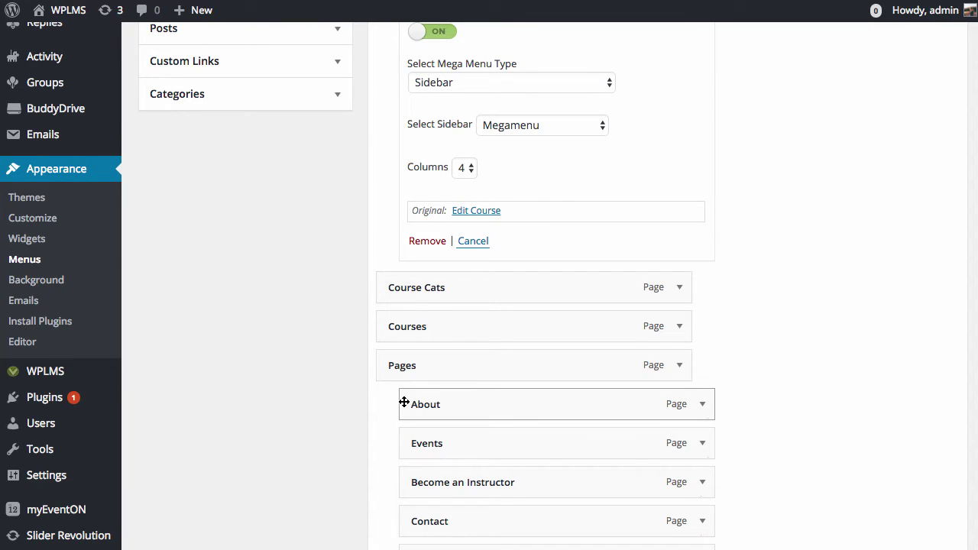
scroll(450, 359, "down", 2)
left_click(701, 334)
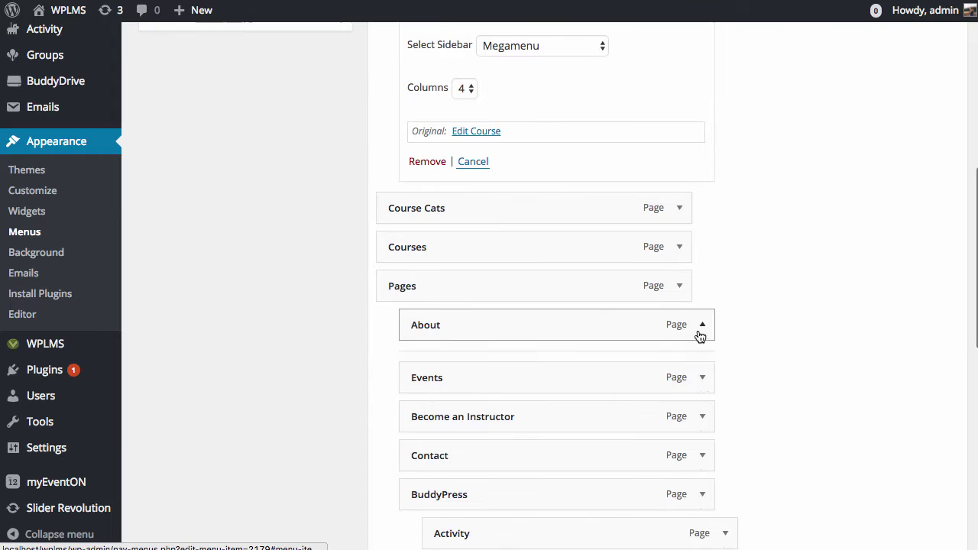
left_click(701, 327)
scroll(729, 333, "down", 3)
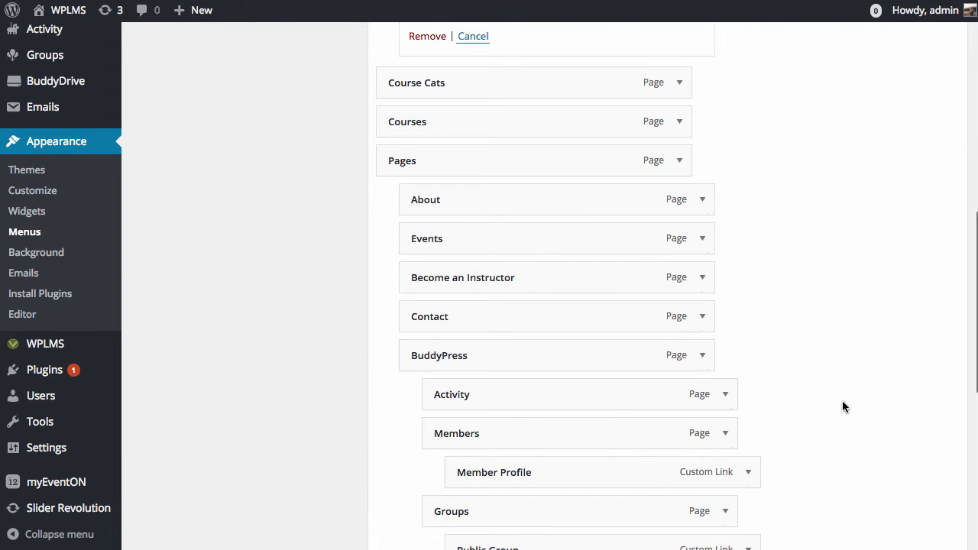
left_click(725, 394)
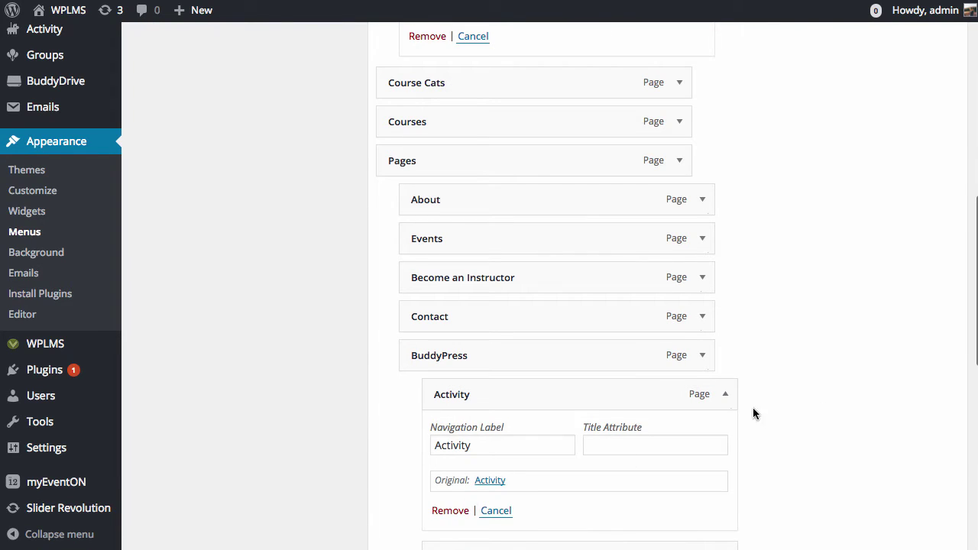
left_click(725, 397)
left_click(725, 397)
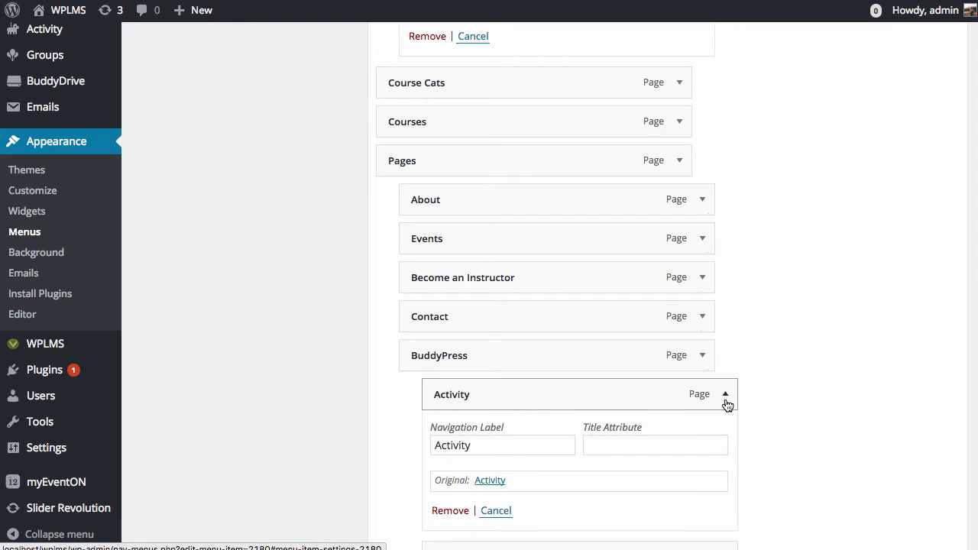
left_click(726, 397)
left_click(680, 162)
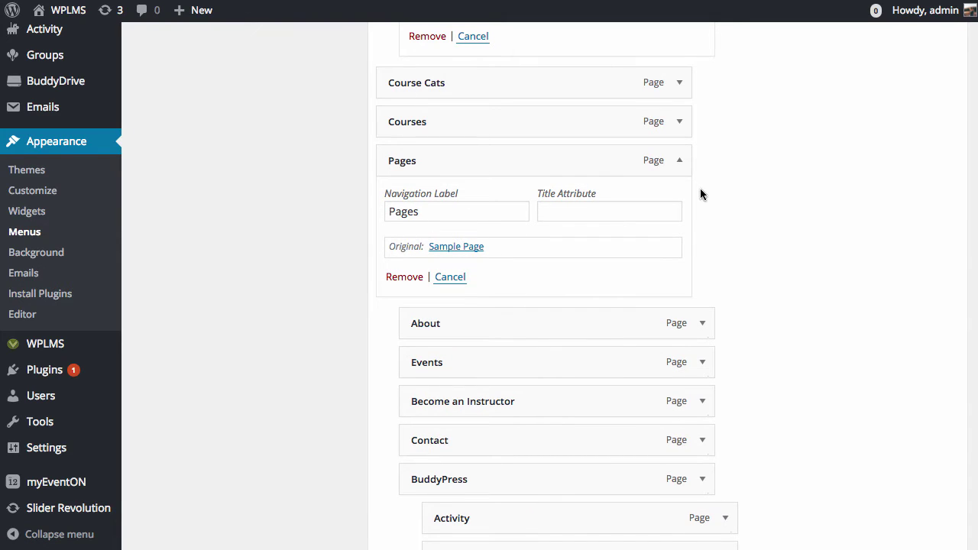
left_click(679, 160)
scroll(679, 160, "up", 8)
Step: Collapse Create Course, add the Blank page to the menu, and nest it under Course Cats
left_click(703, 371)
scroll(763, 346, "down", 1)
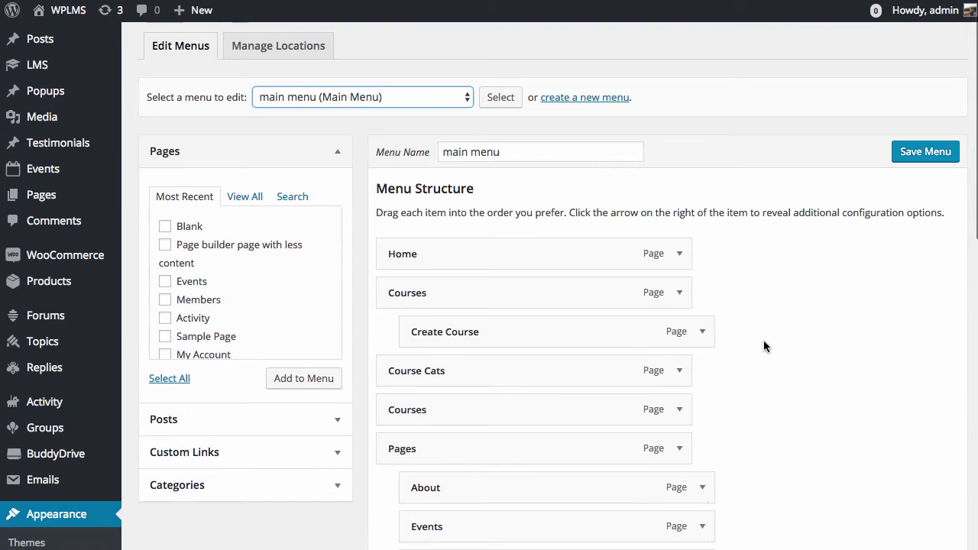
scroll(776, 328, "down", 1)
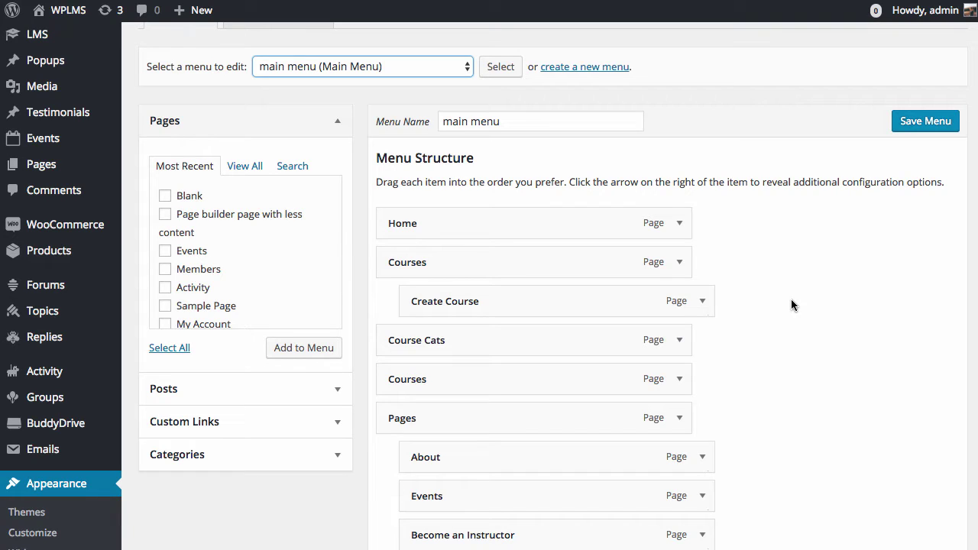
scroll(790, 302, "down", 1)
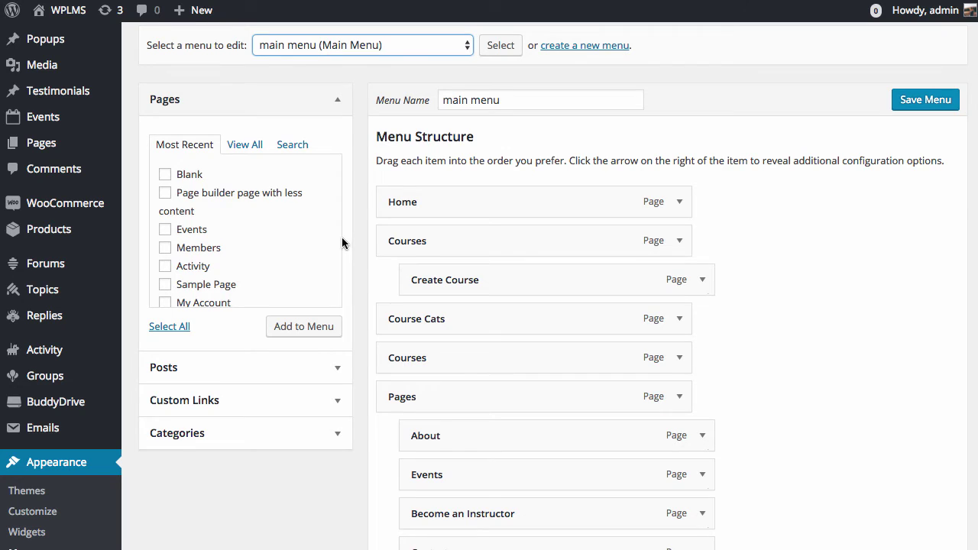
left_click(165, 174)
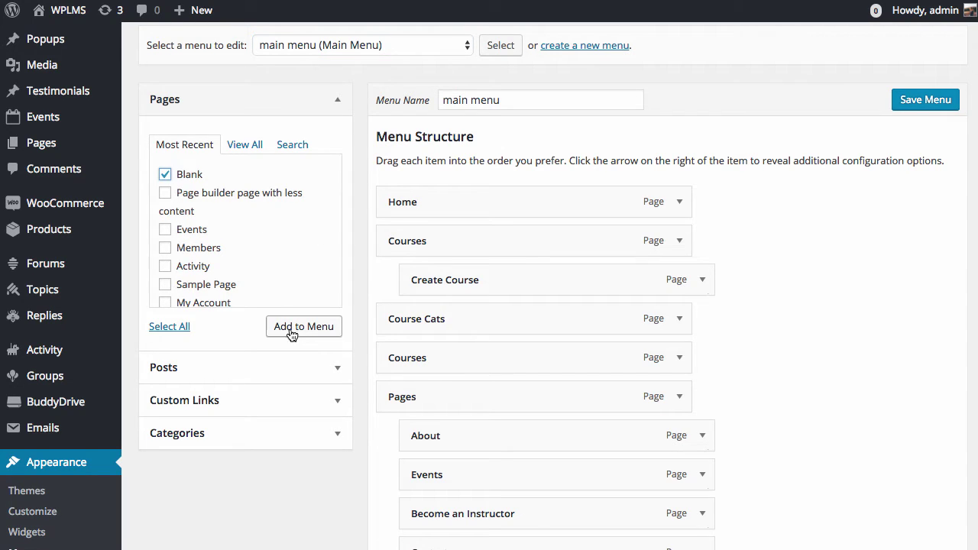
left_click(287, 334)
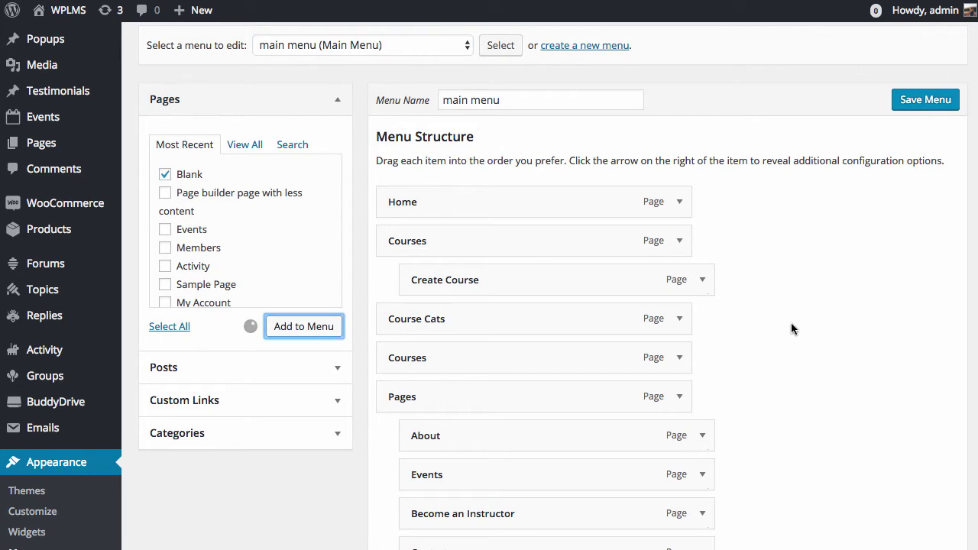
scroll(791, 329, "down", 10)
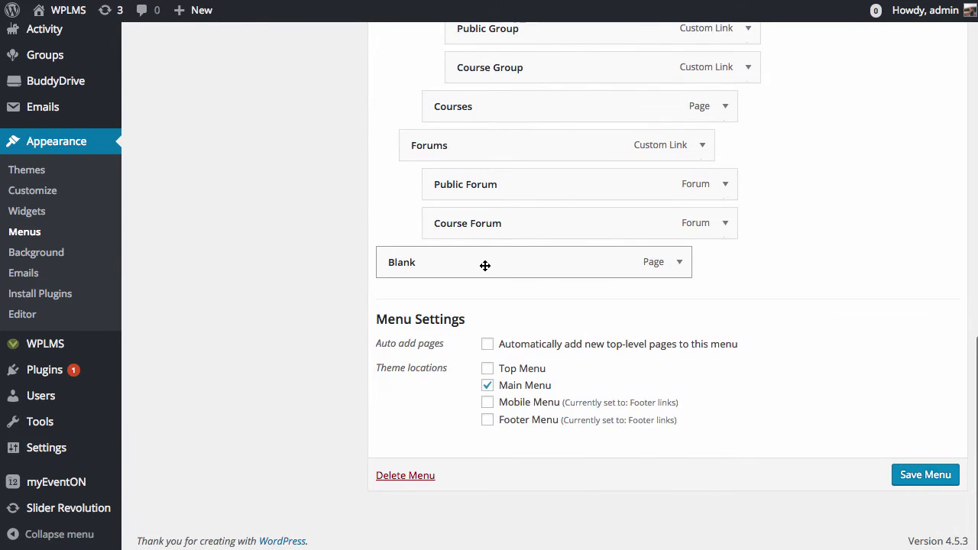
left_click_drag(484, 264, 497, 222)
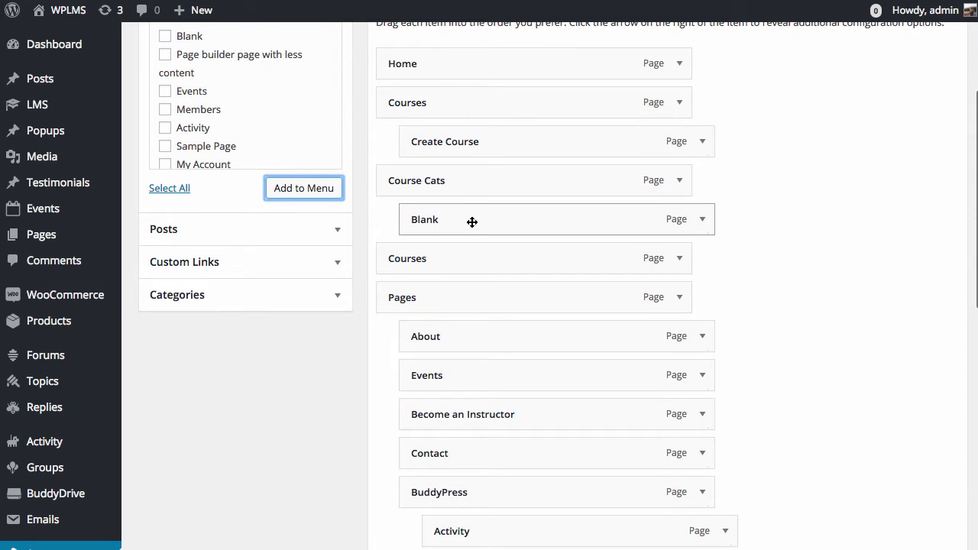
Step: Save the main menu with the new Blank sub-item
left_click(703, 220)
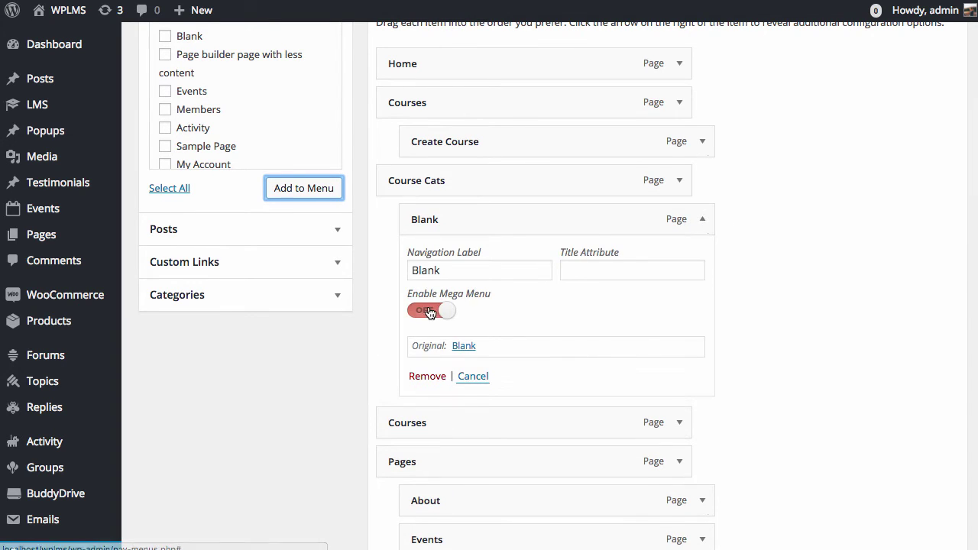
left_click(426, 310)
scroll(786, 364, "down", 2)
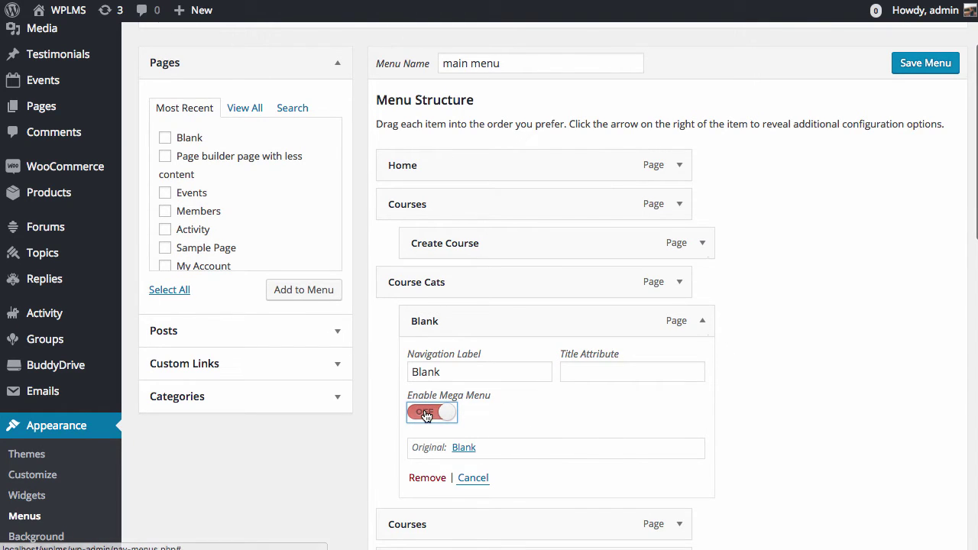
left_click(702, 322)
left_click(929, 62)
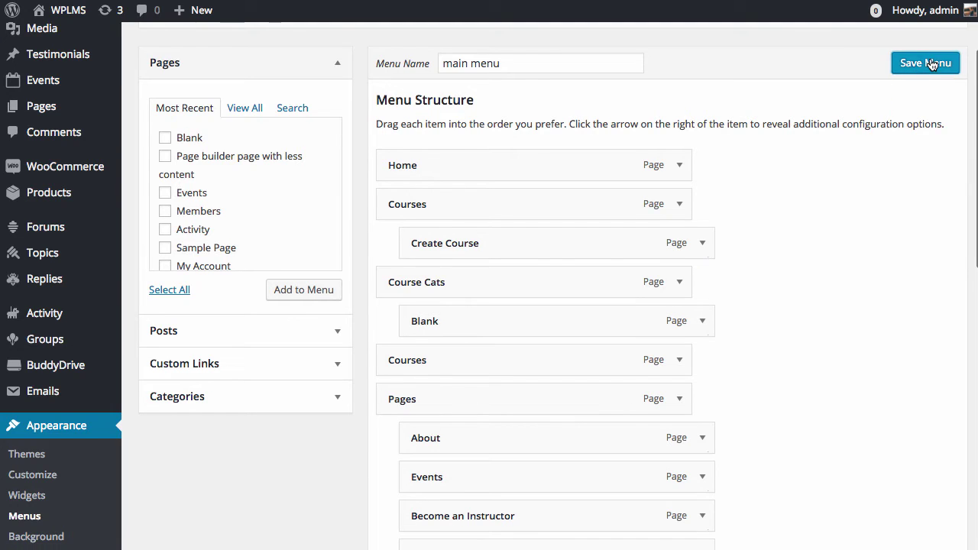
Step: Switch Enable Mega Menu to ON for the Blank item
scroll(843, 212, "down", 3)
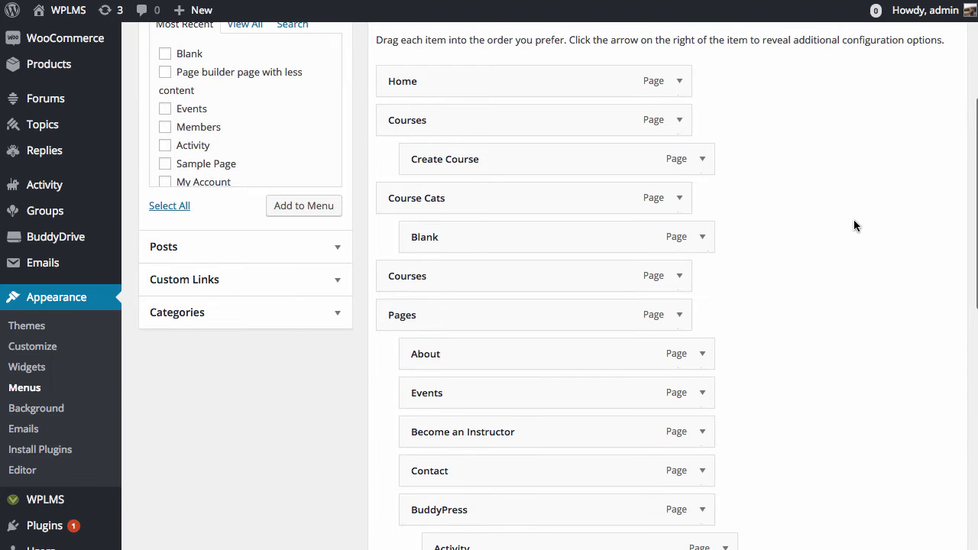
left_click(702, 237)
scroll(797, 206, "down", 1)
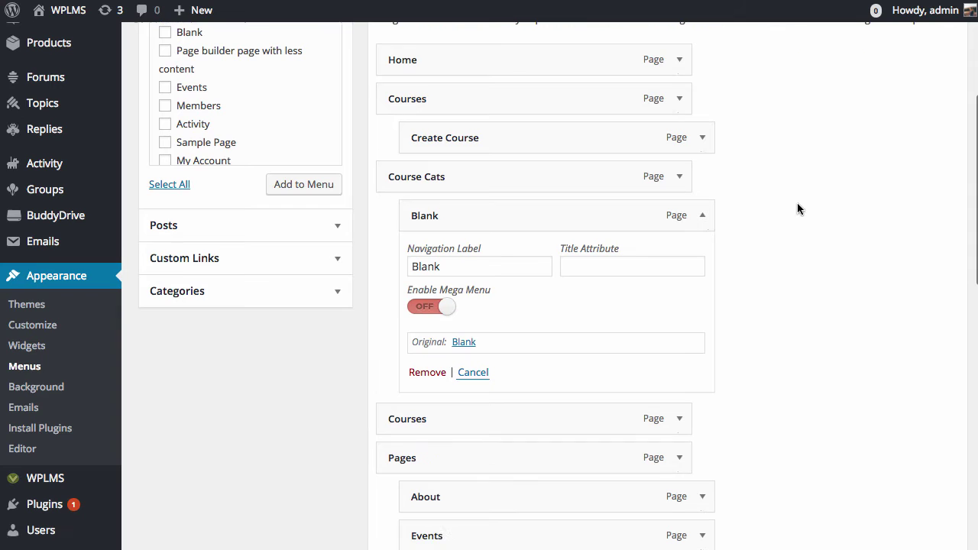
left_click(421, 314)
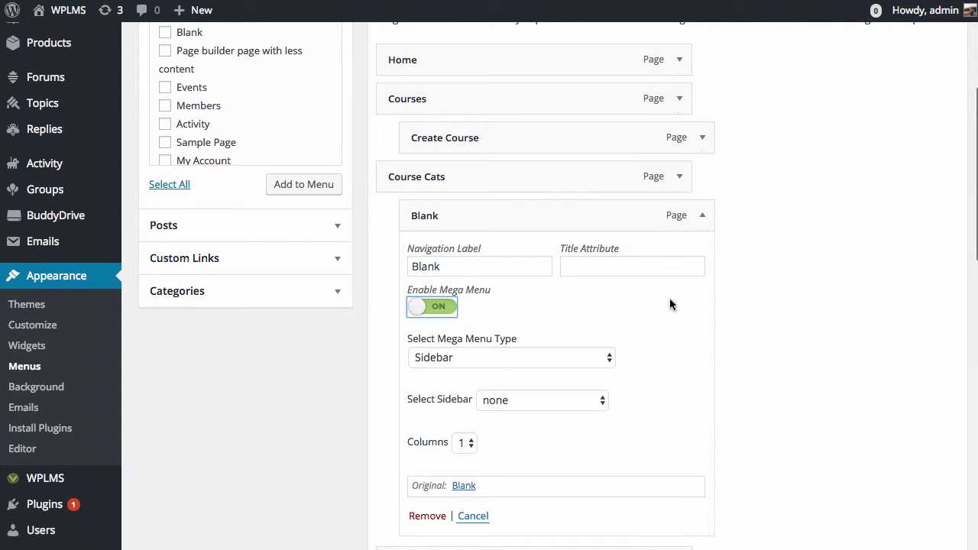
Step: Set the Blank item's Mega Menu Type to Category Terms - Sub Category Terms
scroll(669, 298, "down", 1)
scroll(639, 321, "down", 1)
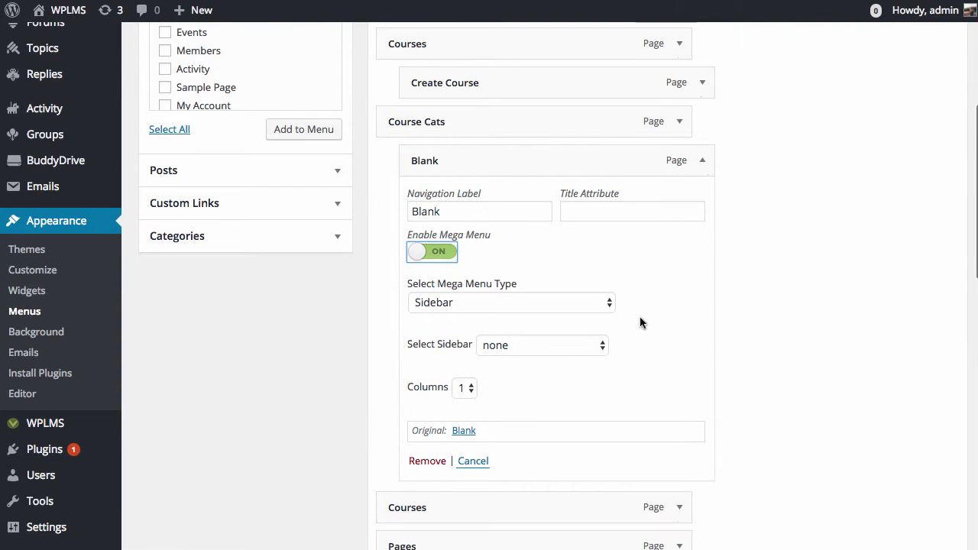
left_click(436, 307)
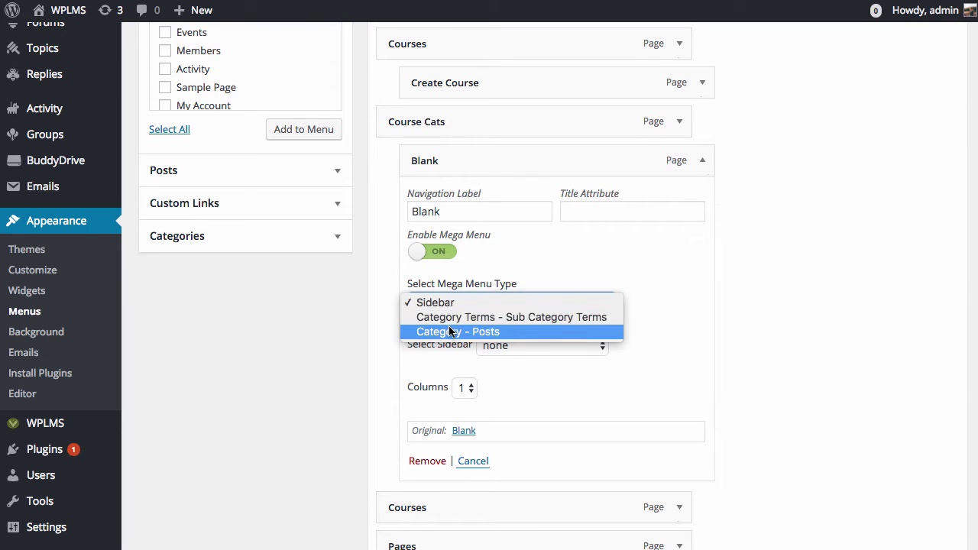
left_click(450, 317)
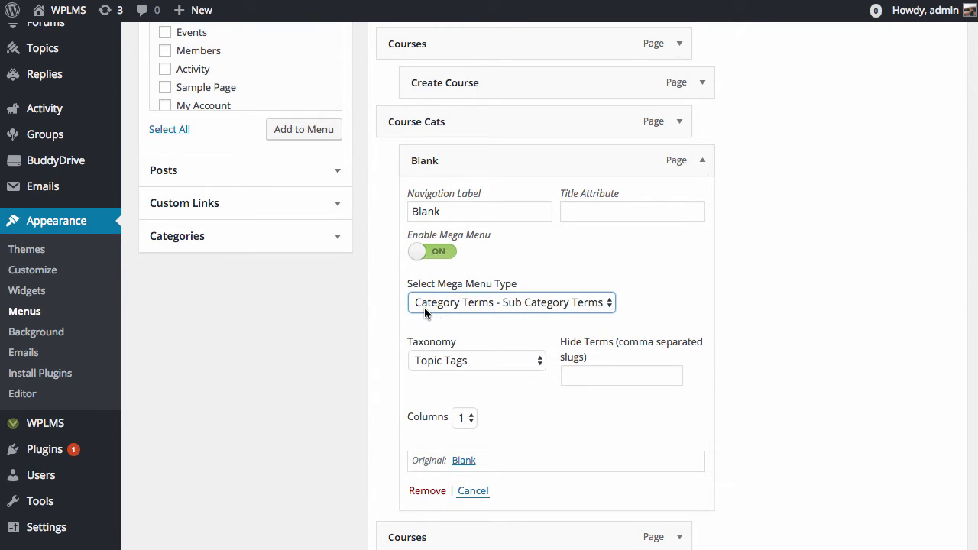
left_click(671, 302)
scroll(675, 306, "down", 1)
scroll(675, 306, "down", 1)
Step: Set the mega menu taxonomy to Course Category instead of Product Categories
left_click(535, 318)
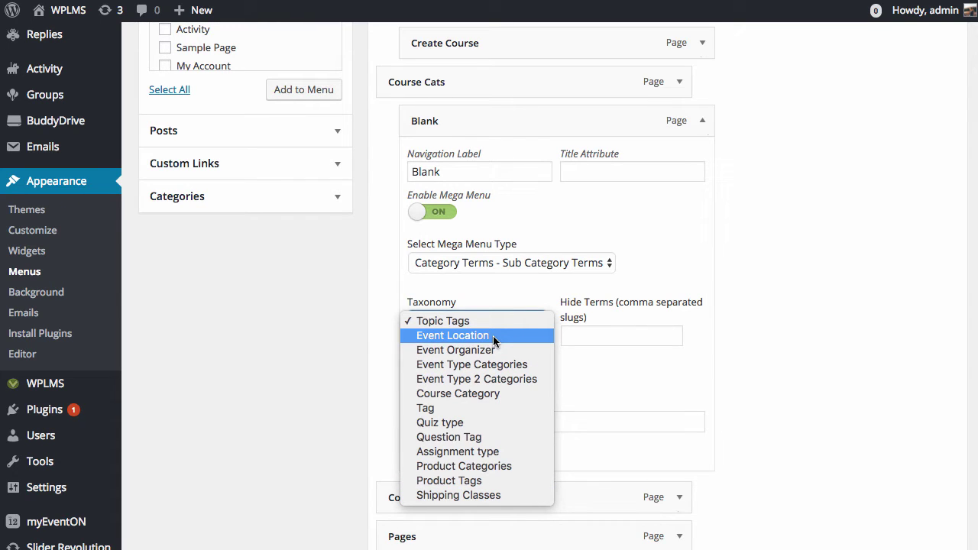
left_click(463, 466)
left_click(506, 323)
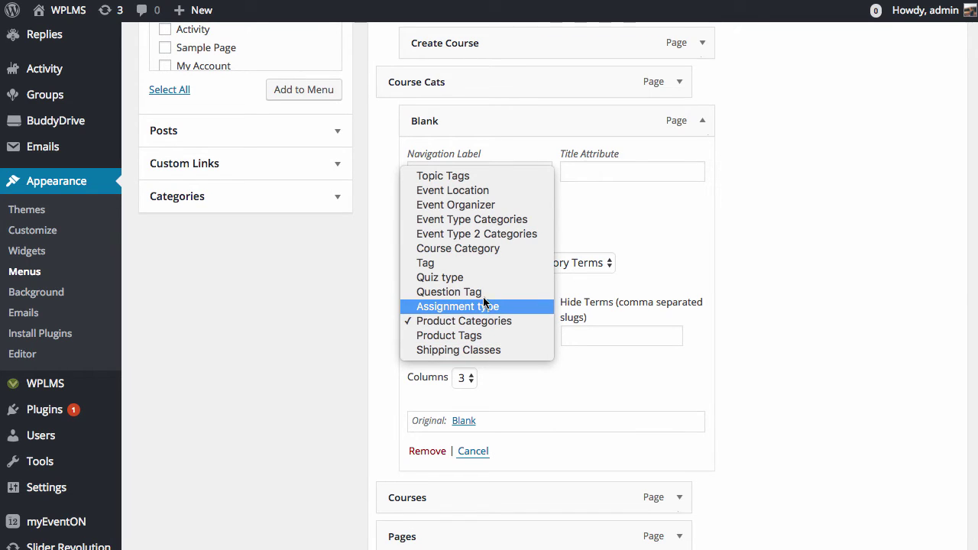
left_click(464, 255)
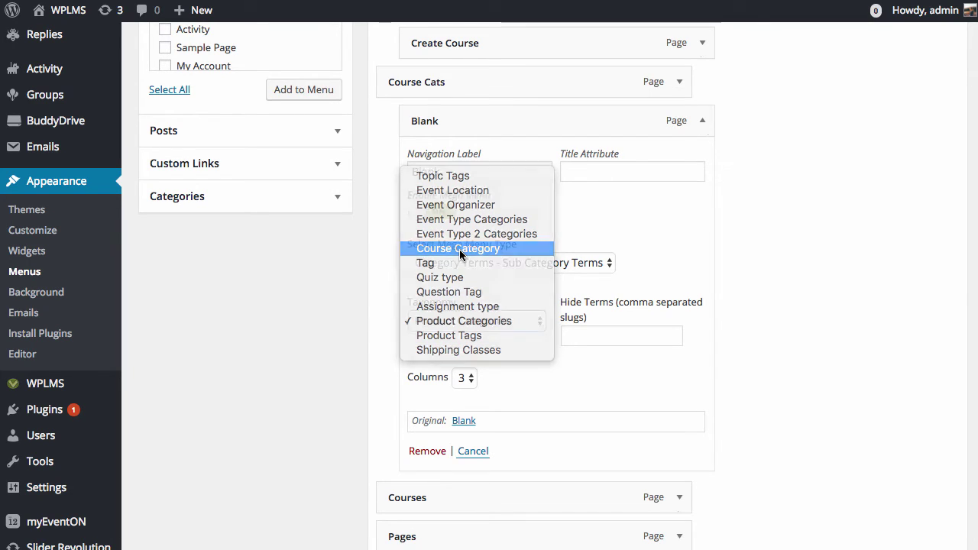
Step: Set the mega menu to 2 columns and save the main menu
left_click(465, 377)
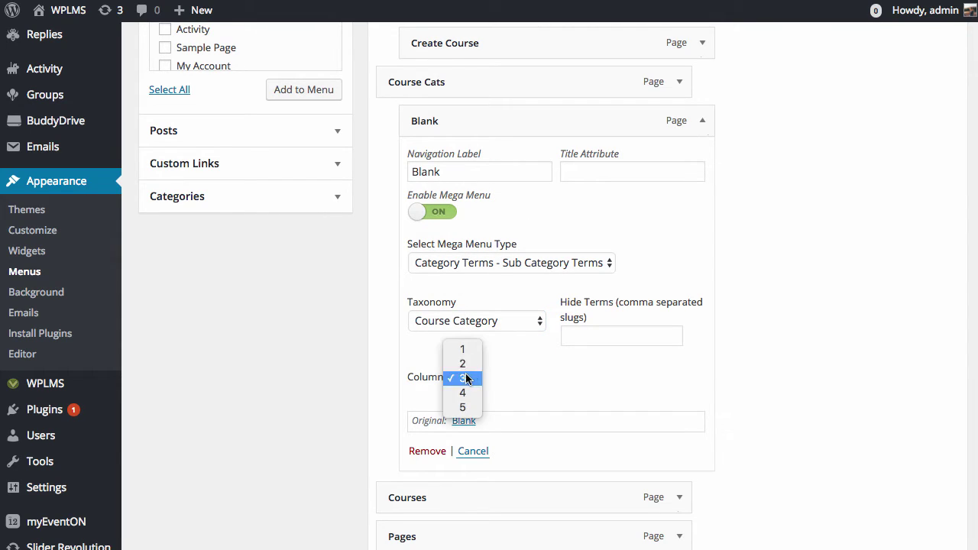
left_click(492, 262)
left_click(494, 263)
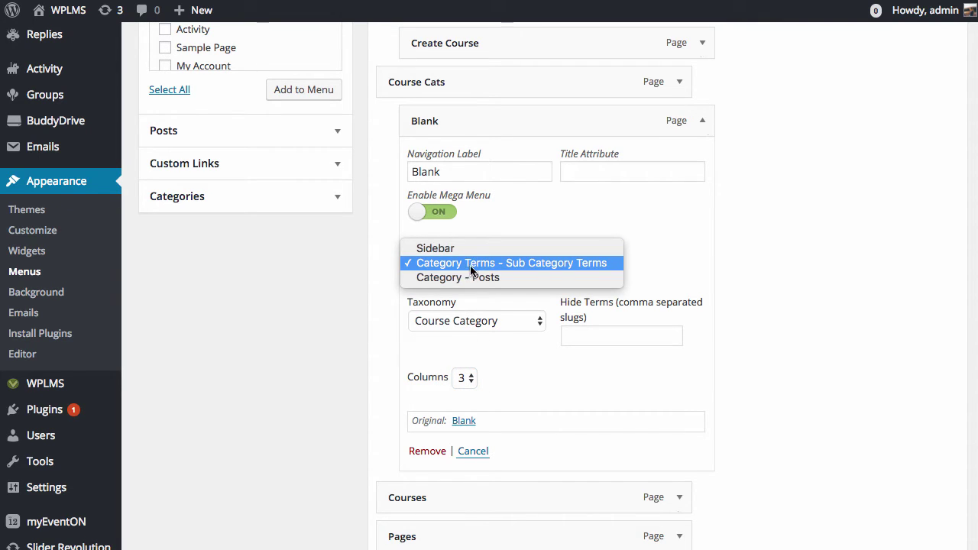
left_click(526, 374)
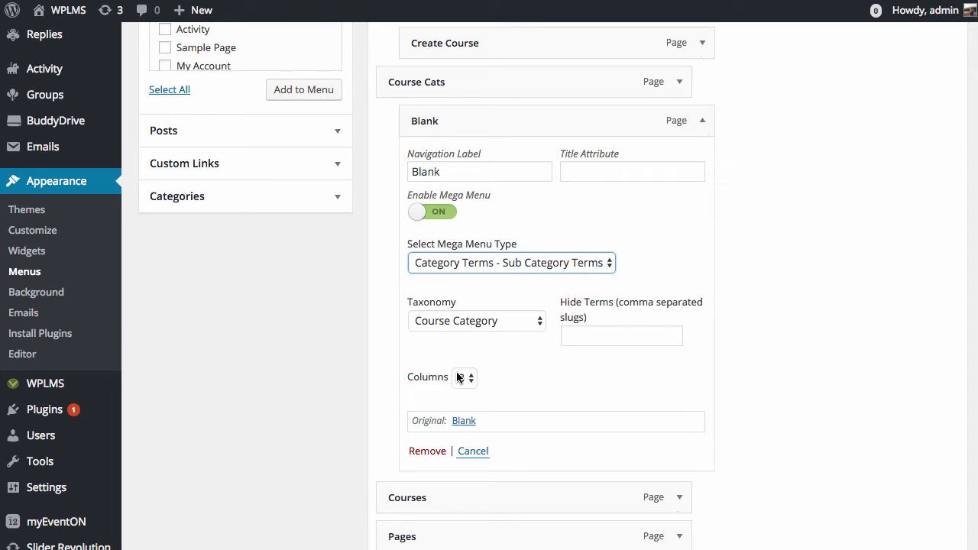
left_click(503, 262)
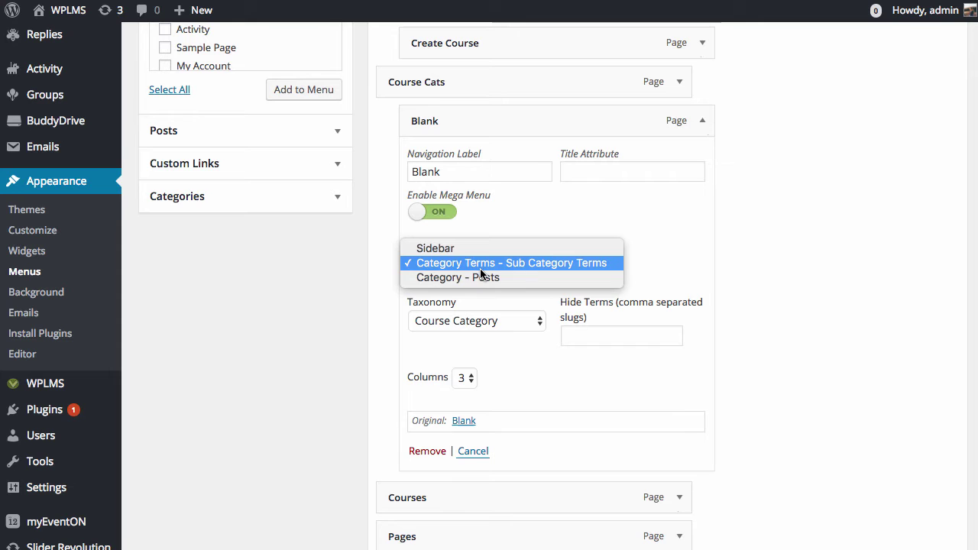
left_click(508, 362)
left_click(463, 378)
left_click(462, 362)
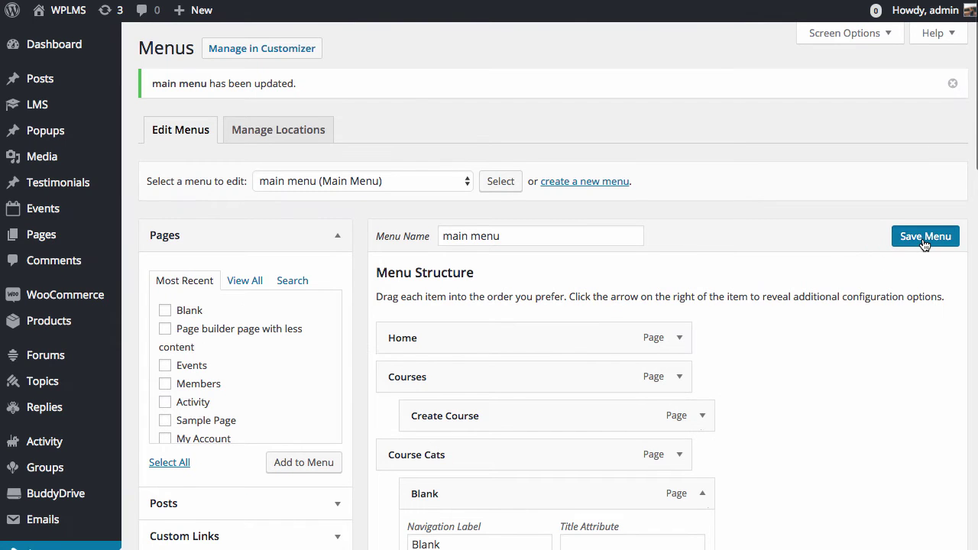
left_click(924, 239)
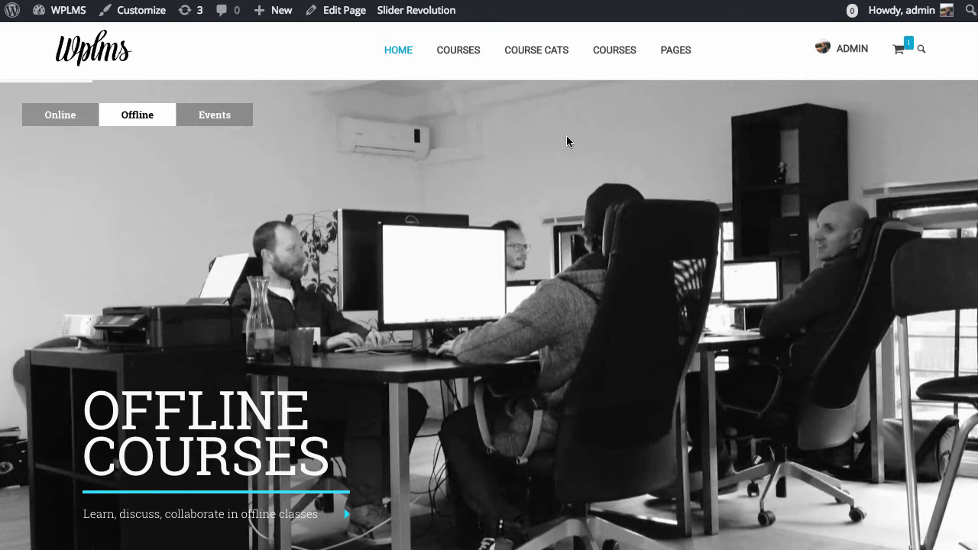
right_click(307, 48)
left_click(357, 87)
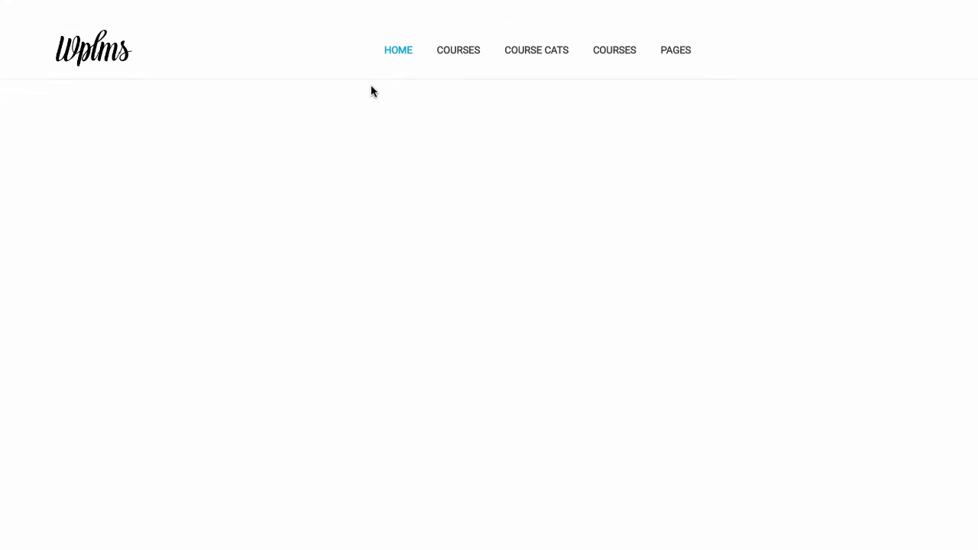
mouse_move(522, 65)
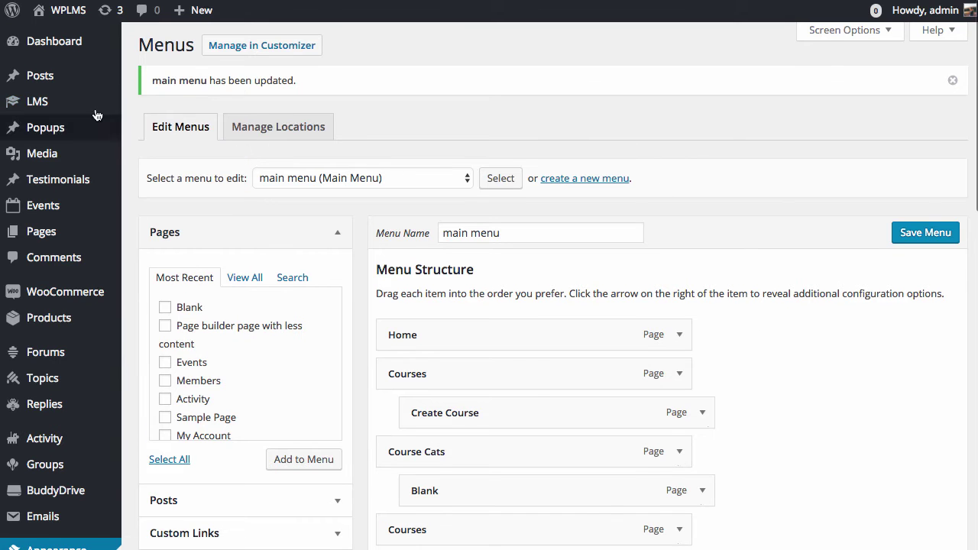
Step: Open the Course Category admin list
mouse_move(92, 107)
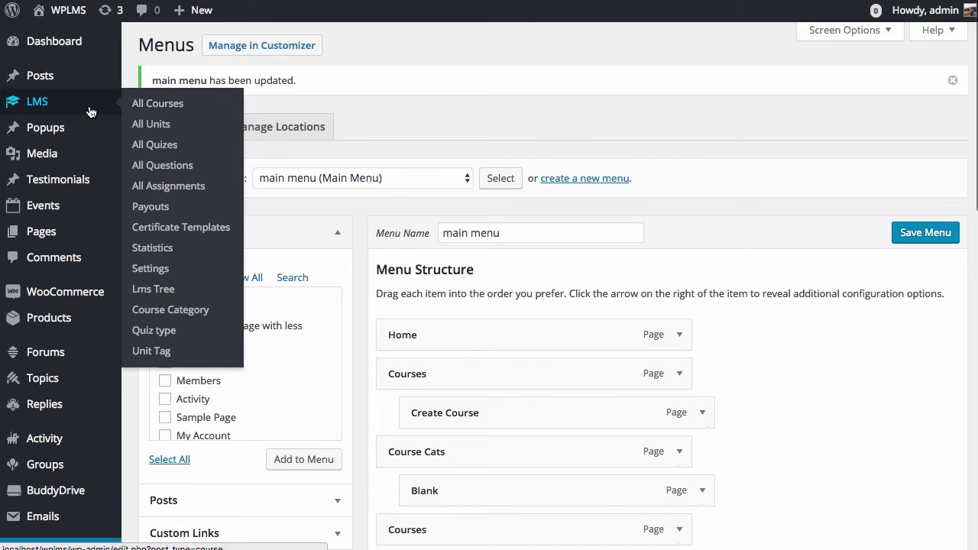
right_click(166, 309)
left_click(221, 315)
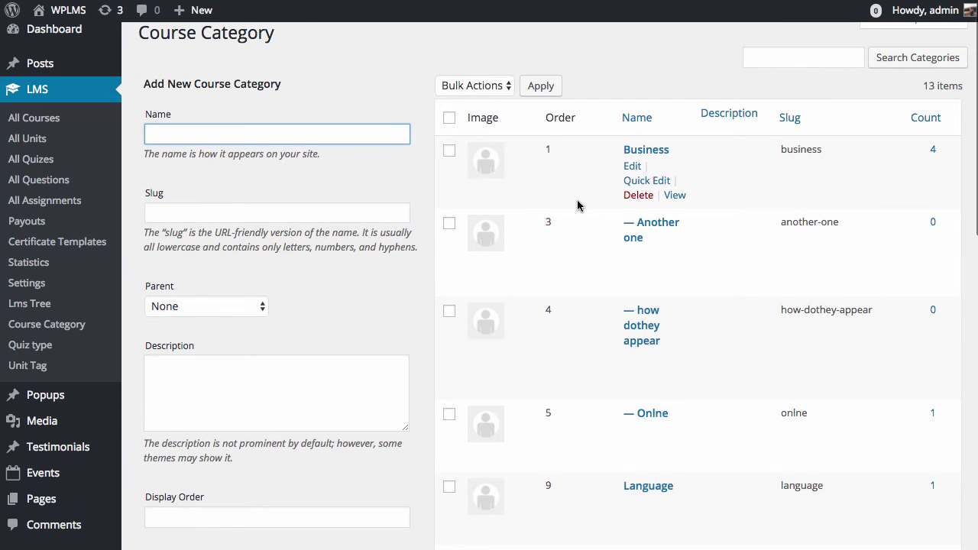
Step: Review the categories' display order values, such as Another one's Order
scroll(636, 197, "down", 1)
scroll(649, 170, "down", 2)
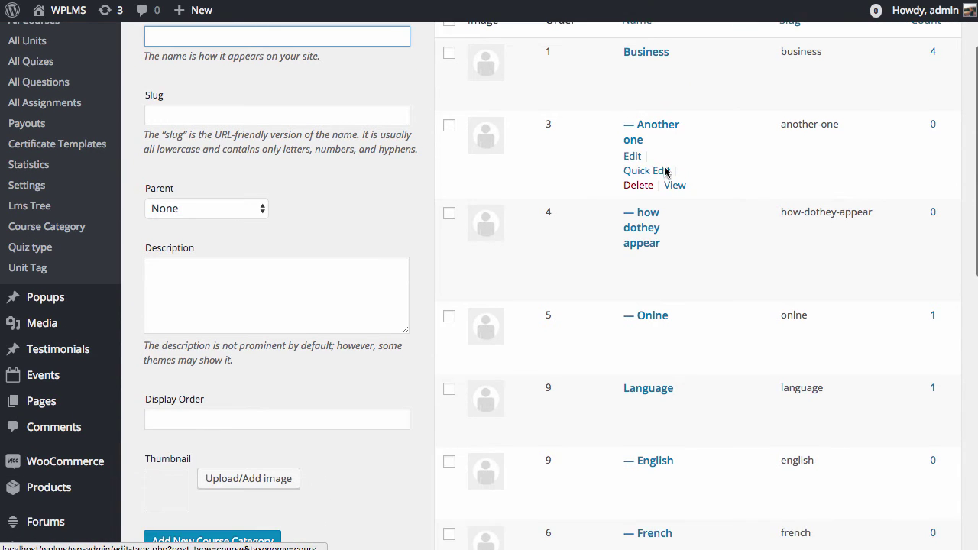
scroll(613, 268, "up", 3)
scroll(545, 177, "down", 1)
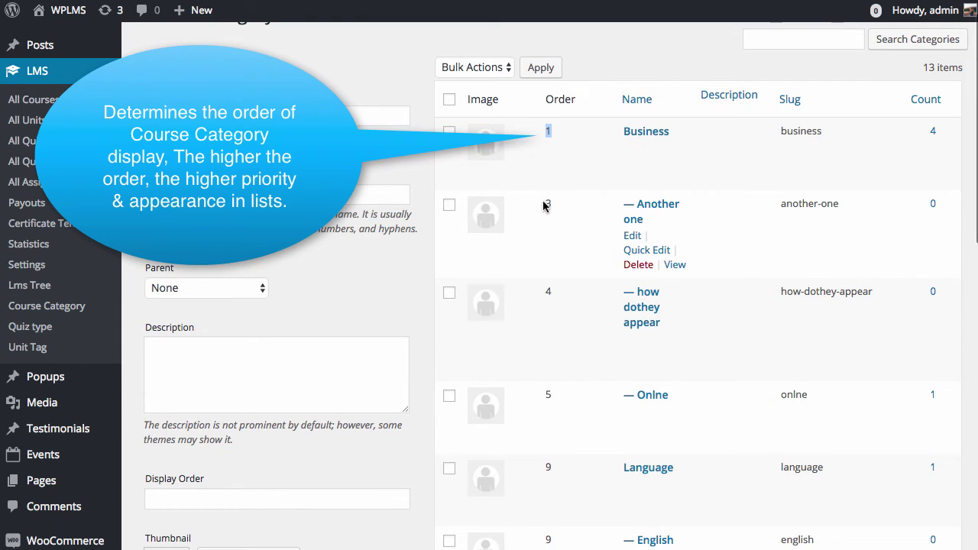
left_click_drag(541, 203, 562, 206)
scroll(545, 321, "down", 1)
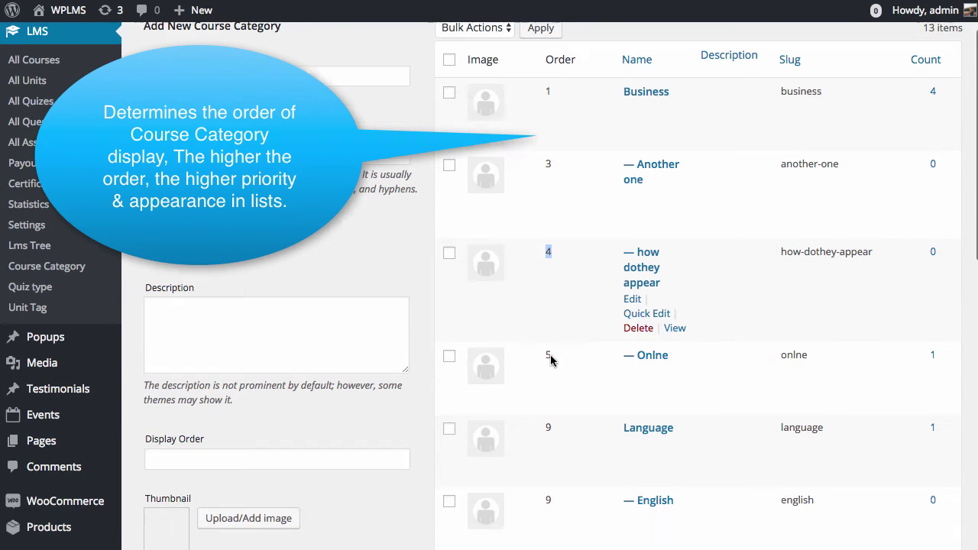
left_click_drag(545, 354, 569, 353)
scroll(572, 209, "up", 2)
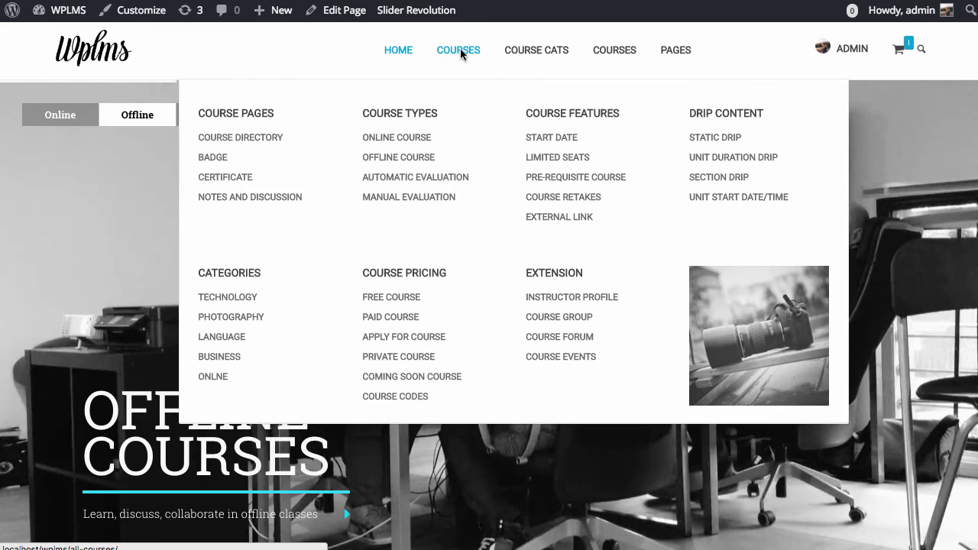
mouse_move(210, 154)
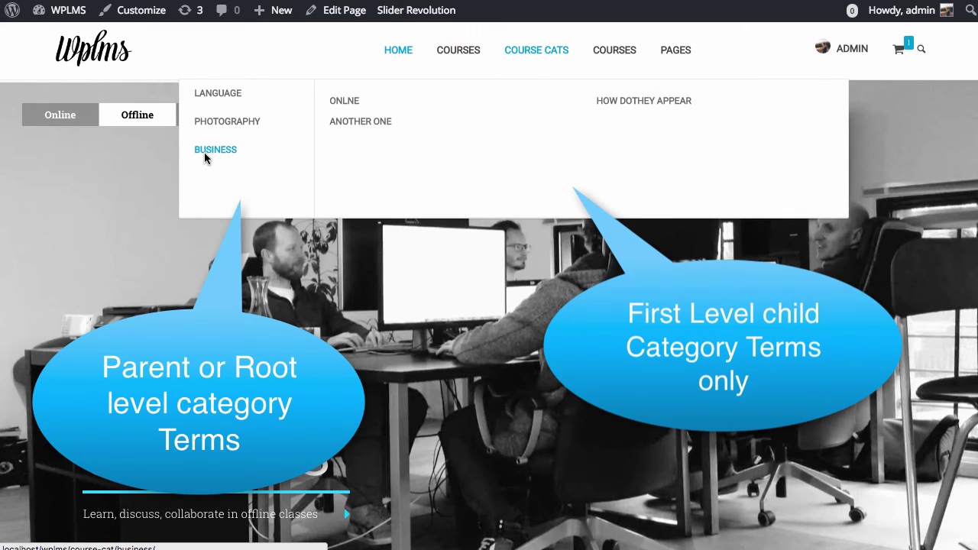
mouse_move(221, 103)
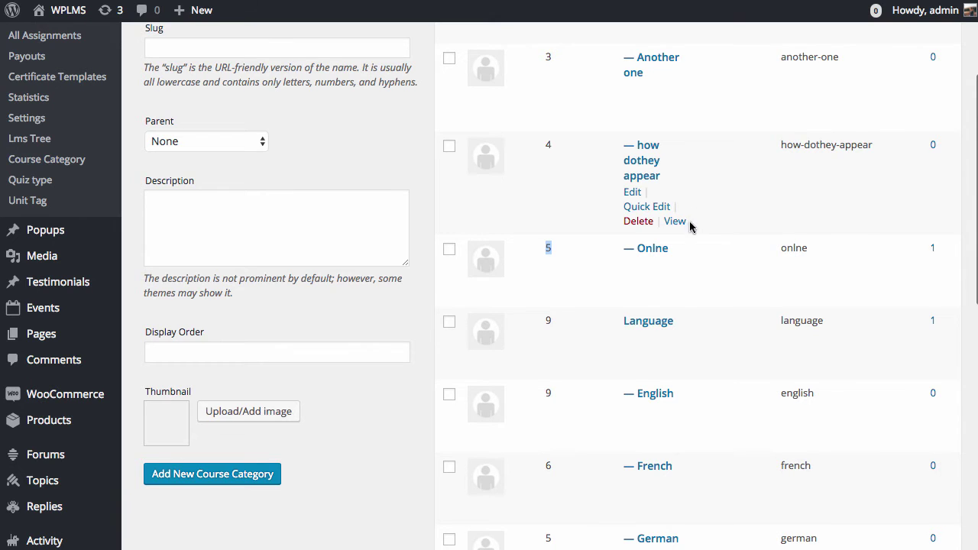
scroll(694, 222, "down", 2)
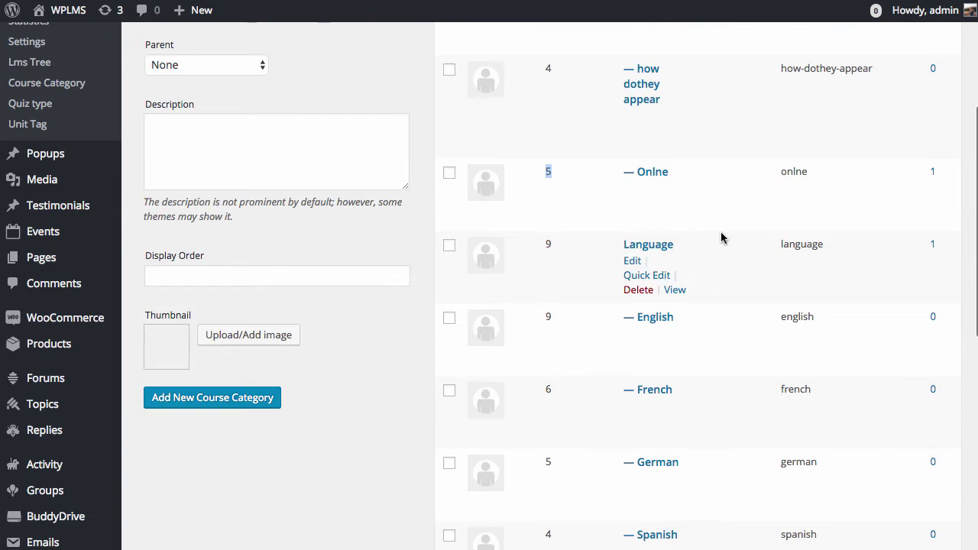
scroll(721, 238, "down", 7)
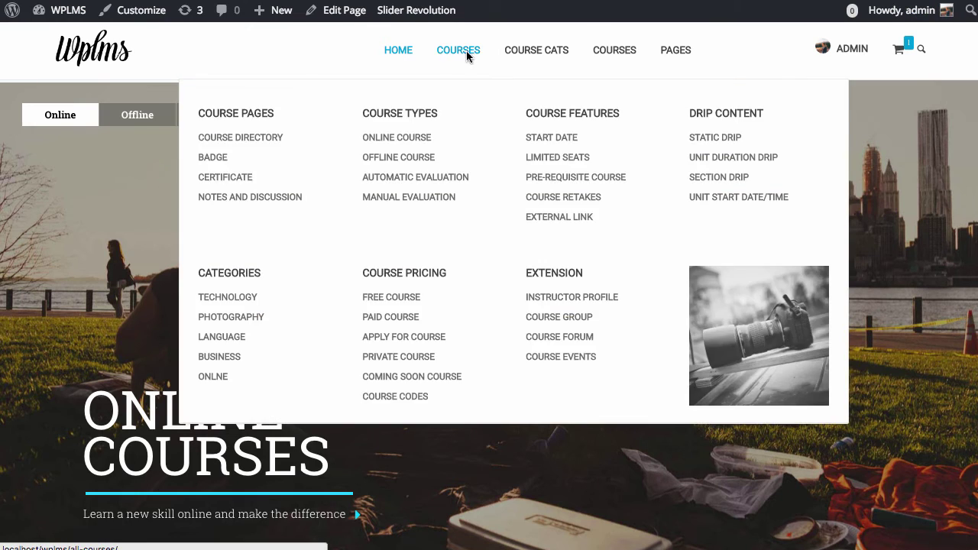
Step: Check Photography's and Language's subcategories in the Course Cats mega menu
mouse_move(542, 53)
mouse_move(235, 133)
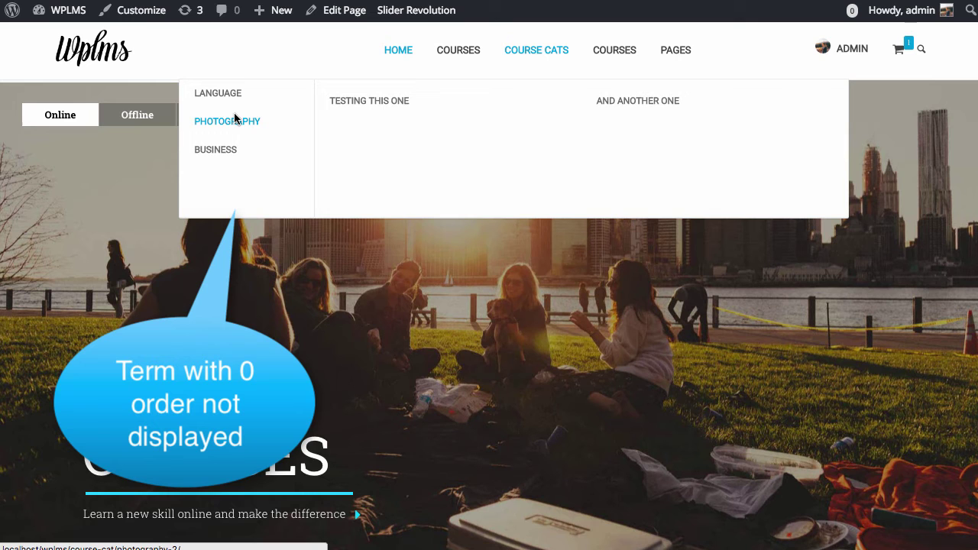
mouse_move(231, 103)
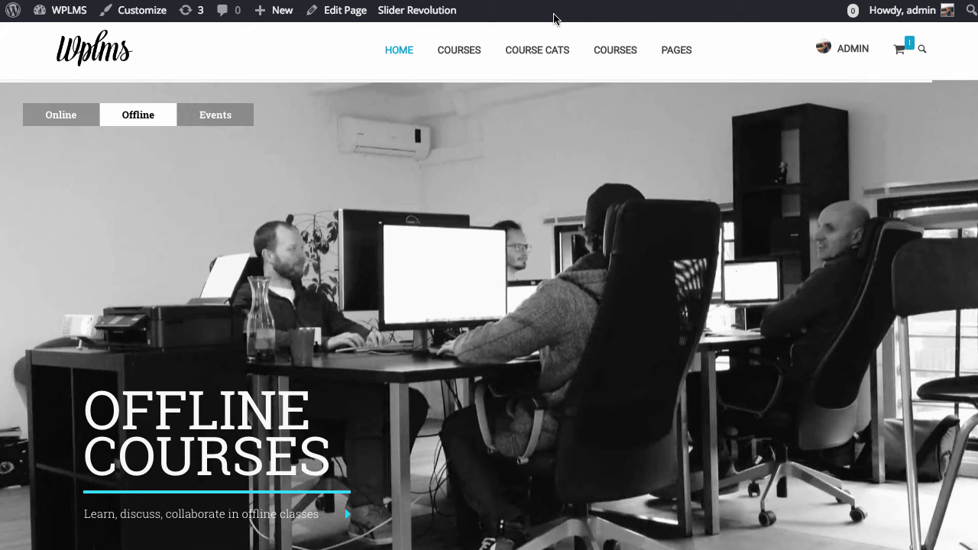
mouse_move(537, 50)
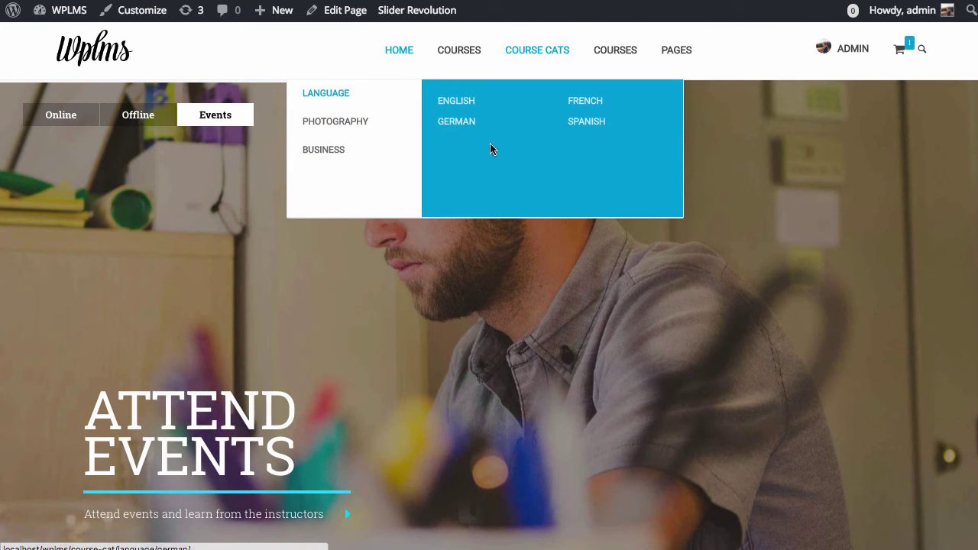
mouse_move(322, 131)
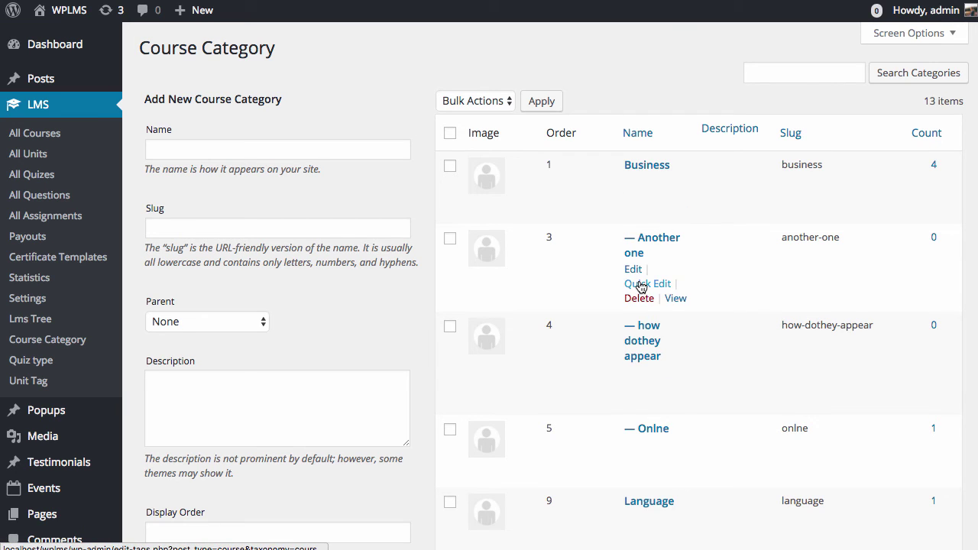
Step: Create course category cats2 with parent Business and display order 9
left_click(218, 150)
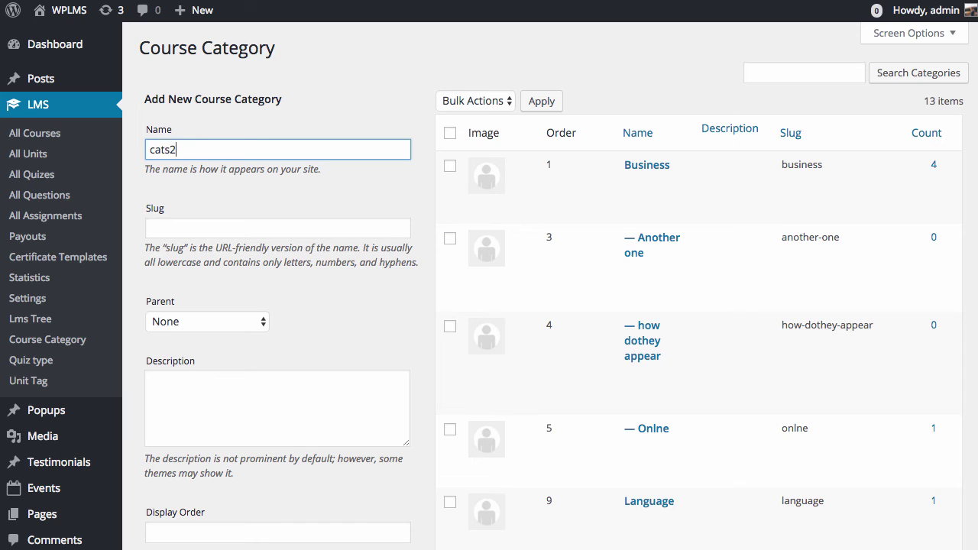
left_click(181, 234)
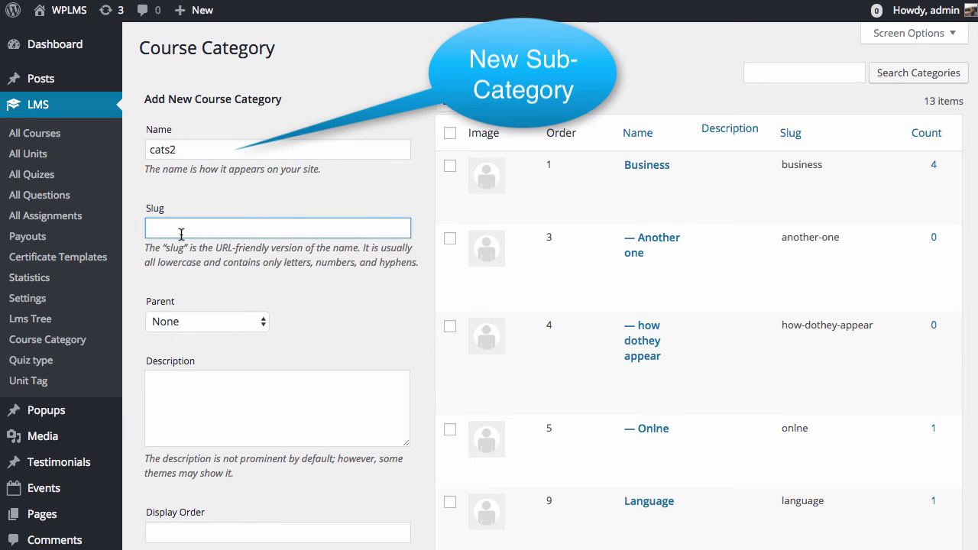
scroll(187, 252, "down", 1)
left_click(204, 275)
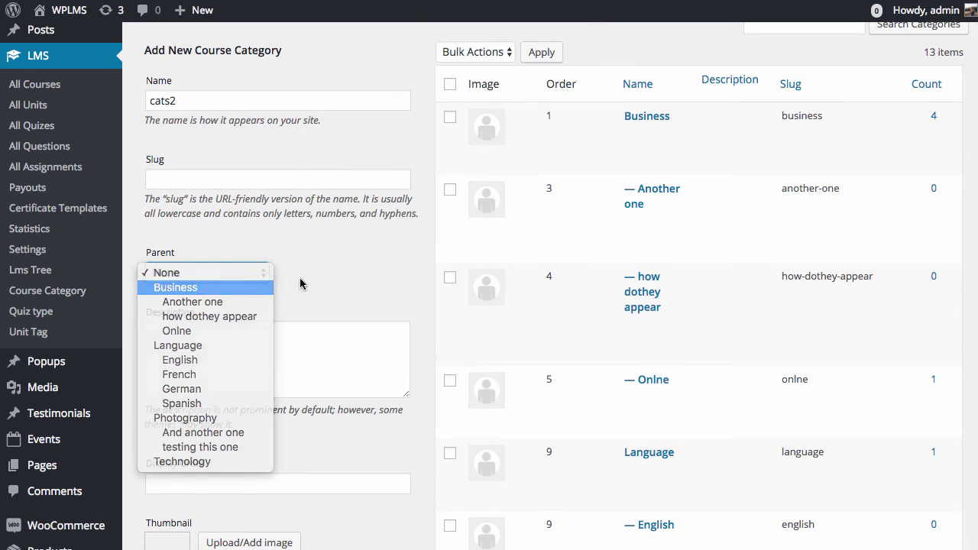
key("Return")
scroll(306, 295, "down", 4)
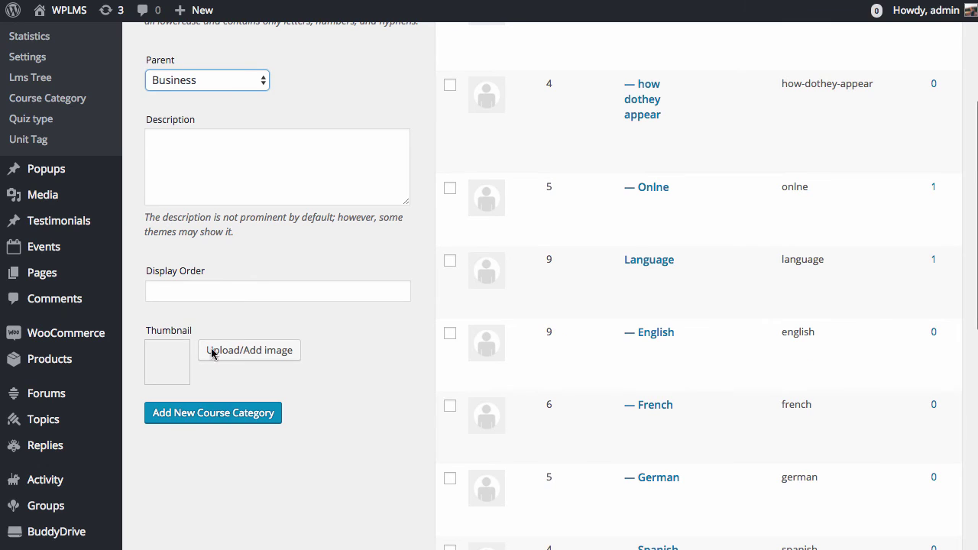
left_click(213, 291)
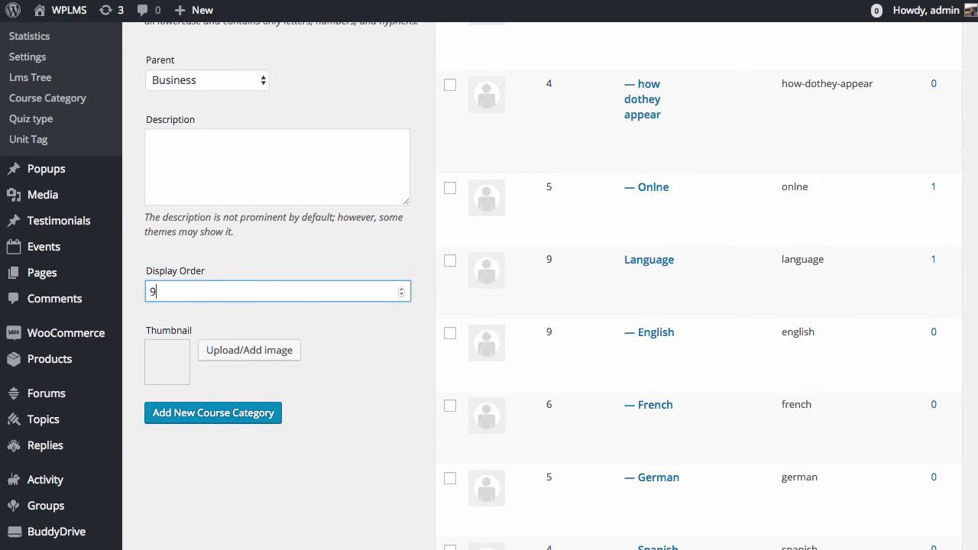
left_click(196, 417)
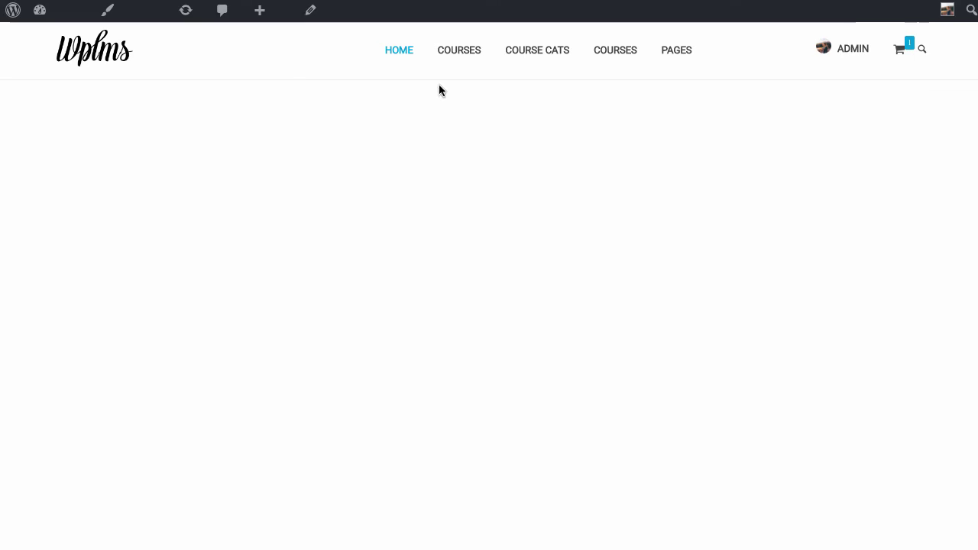
Step: Confirm cats2 appears under Business in Course Cats and open the Business category page
mouse_move(518, 53)
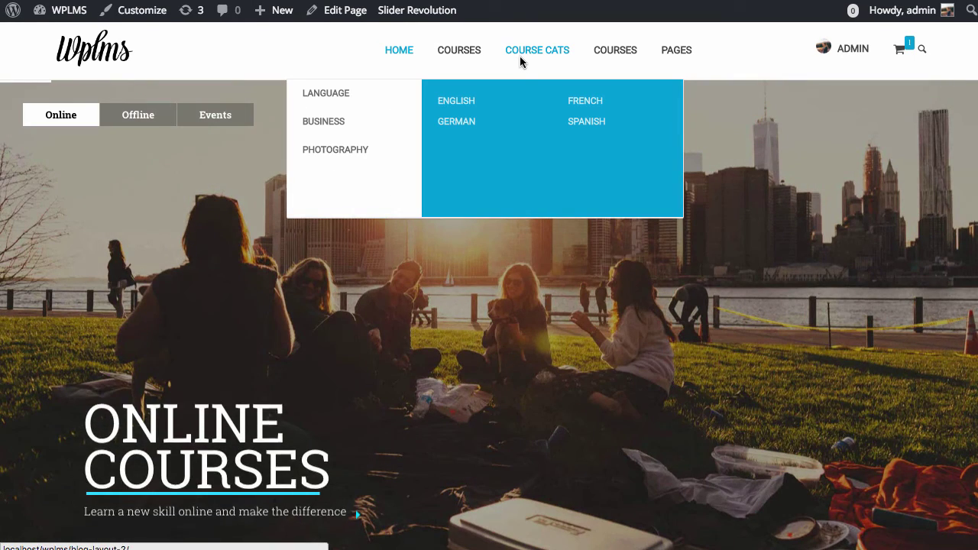
mouse_move(329, 123)
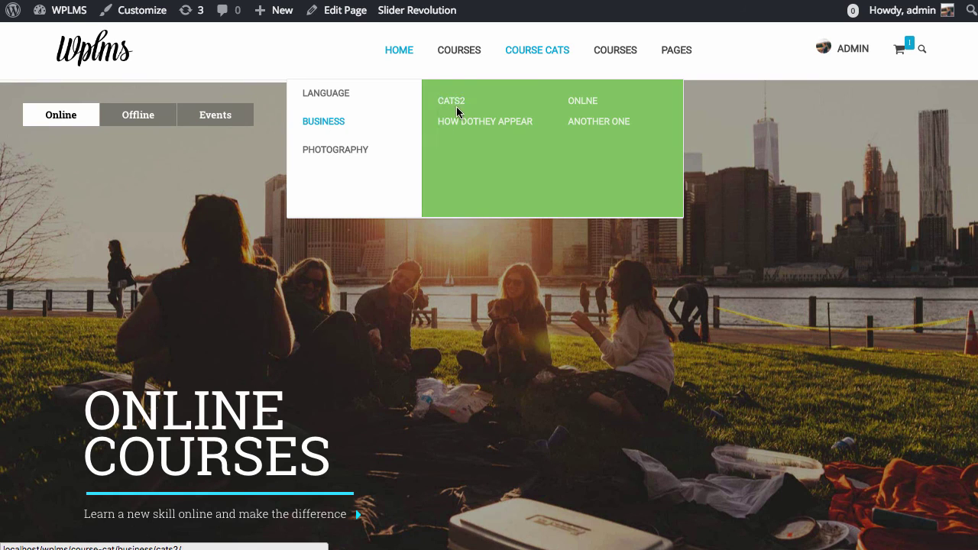
left_click(340, 121)
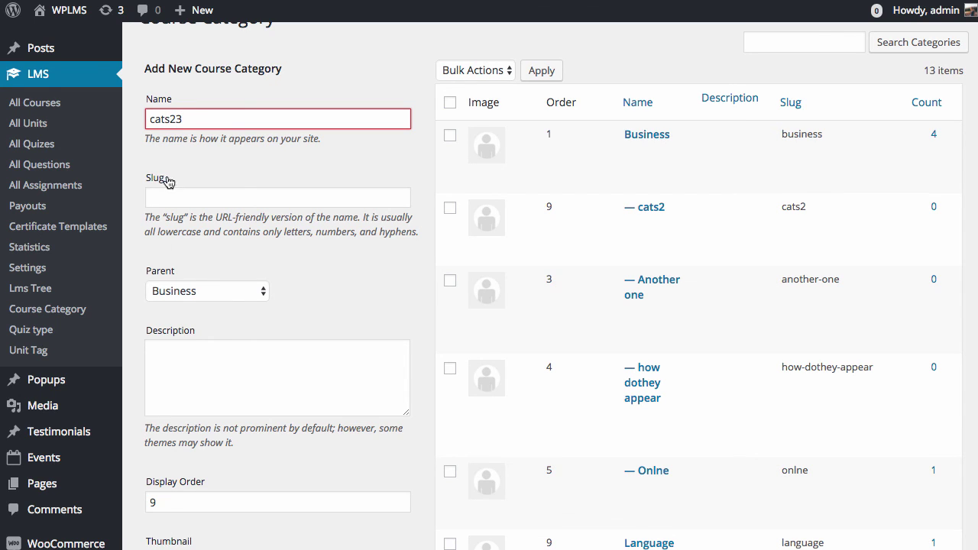
Step: Set the parent category of cats23 to cats2
left_click(260, 291)
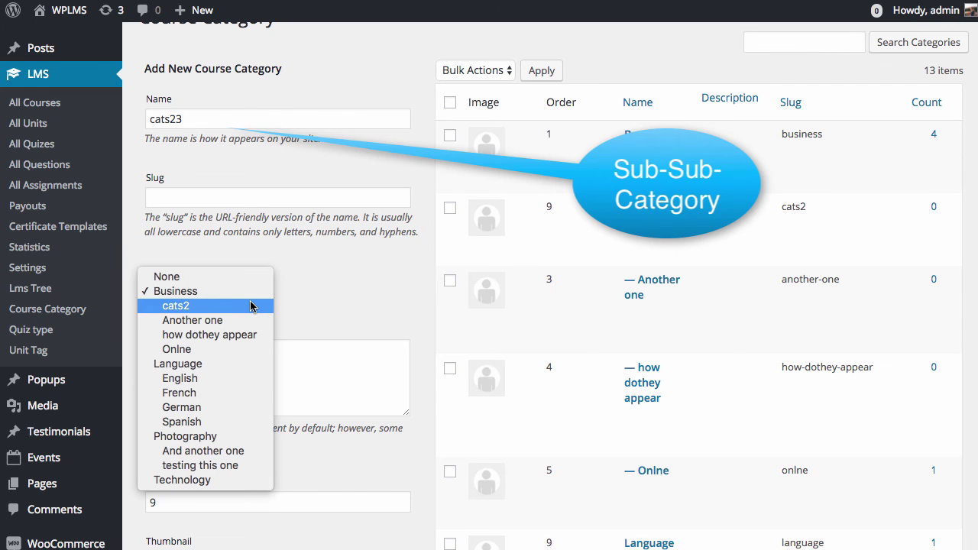
left_click(249, 306)
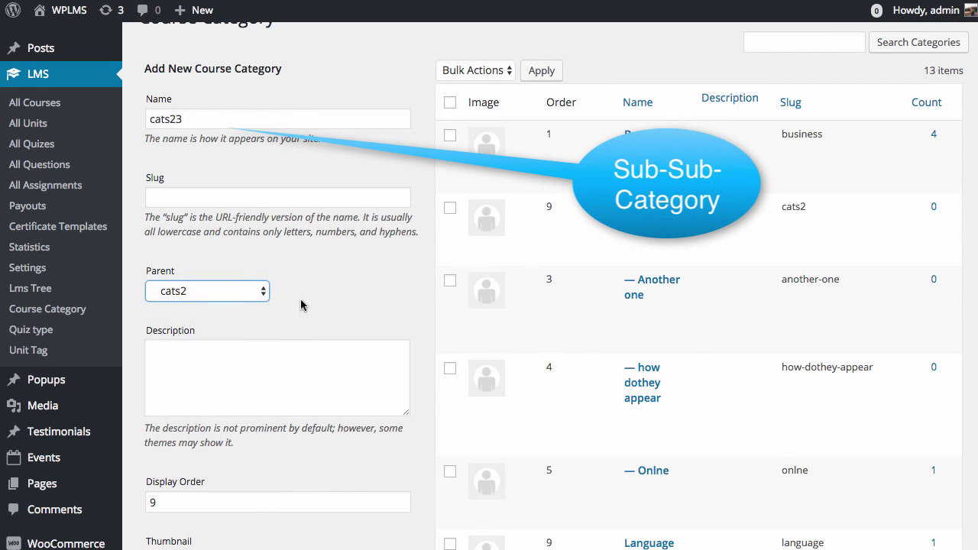
scroll(331, 323, "down", 3)
scroll(382, 332, "up", 5)
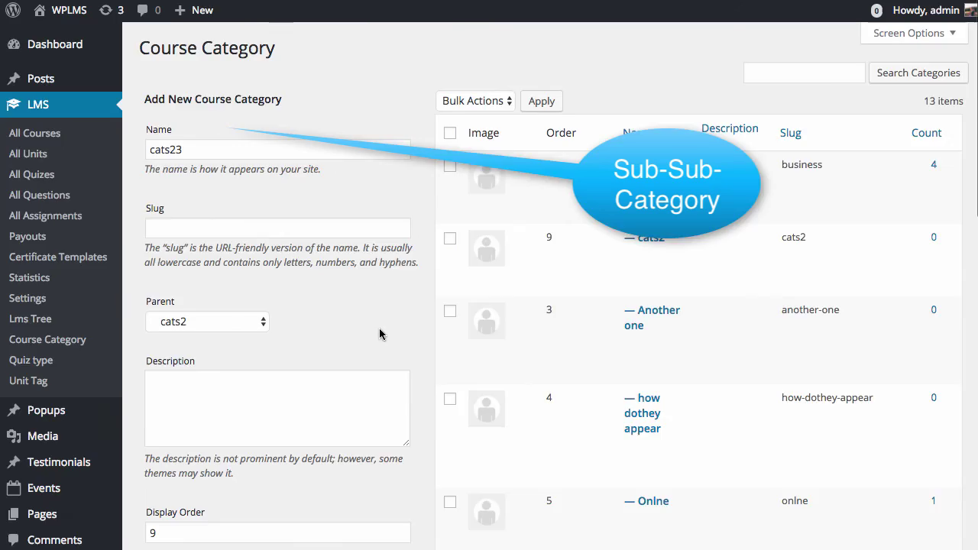